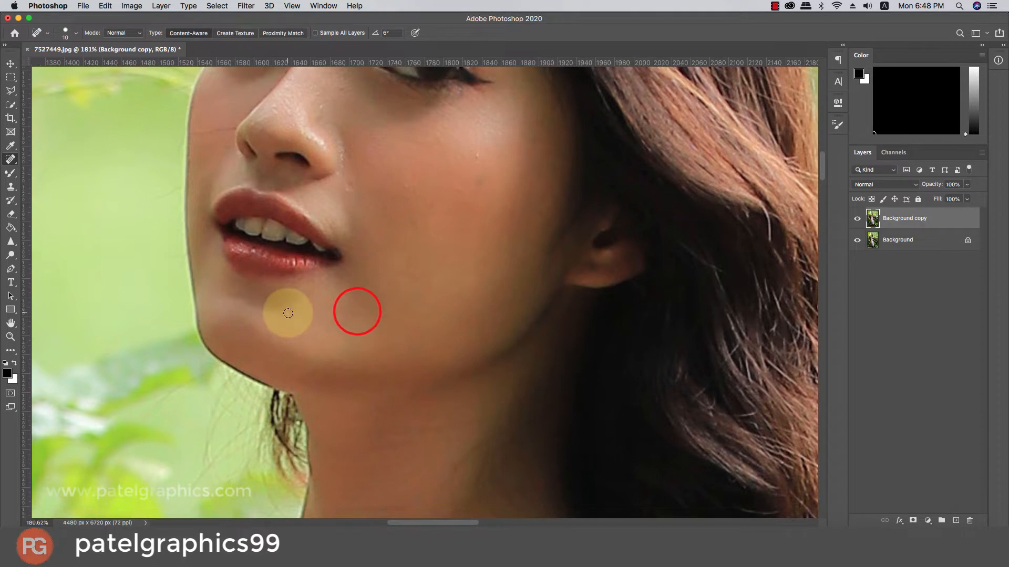
Remove the spots on the chin and the upper near cheek with the Spot Healing Brush on the Background copy layer.
click(286, 310)
scroll(462, 186, up, 3)
click(478, 204)
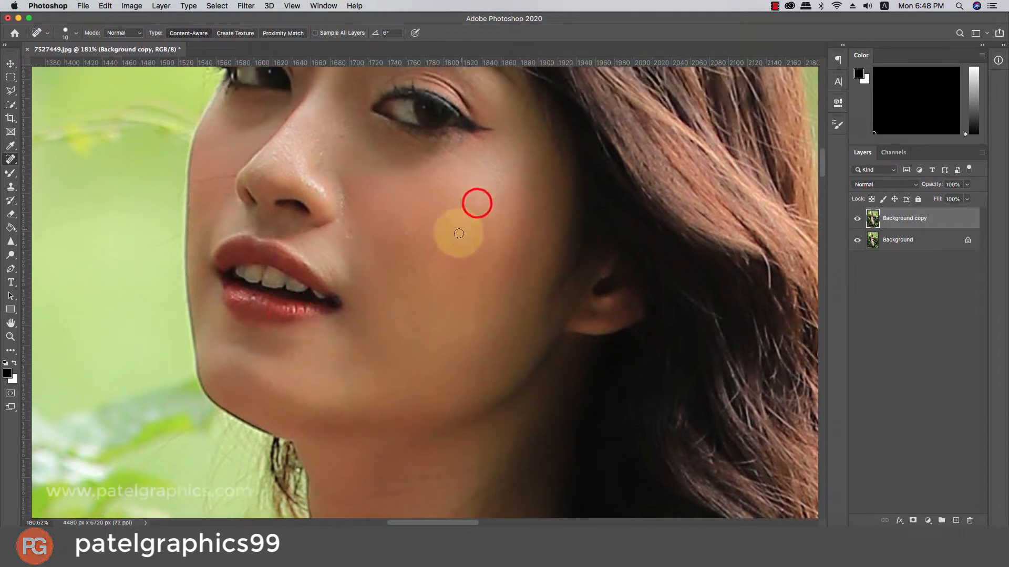
click(459, 235)
click(465, 236)
click(460, 203)
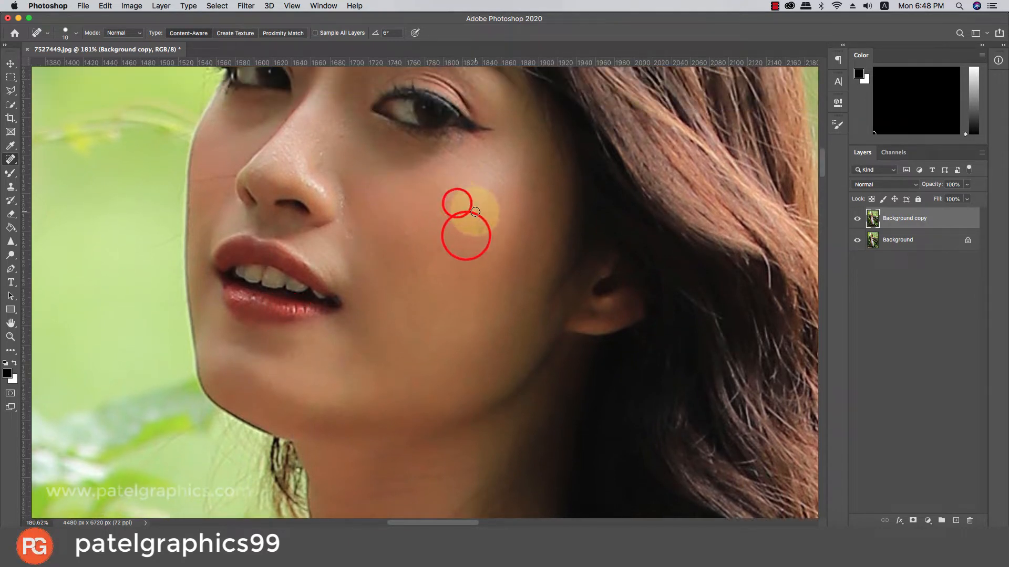
click(477, 209)
click(472, 189)
Heal the remaining spots beside the nostril, on the inner cheek and next to the nose bridge.
click(347, 235)
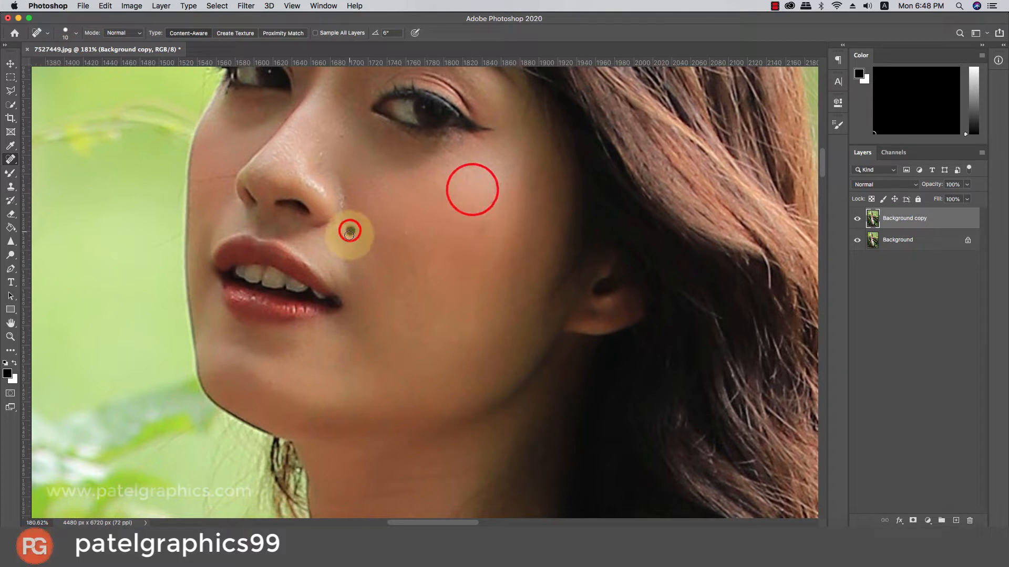
click(403, 235)
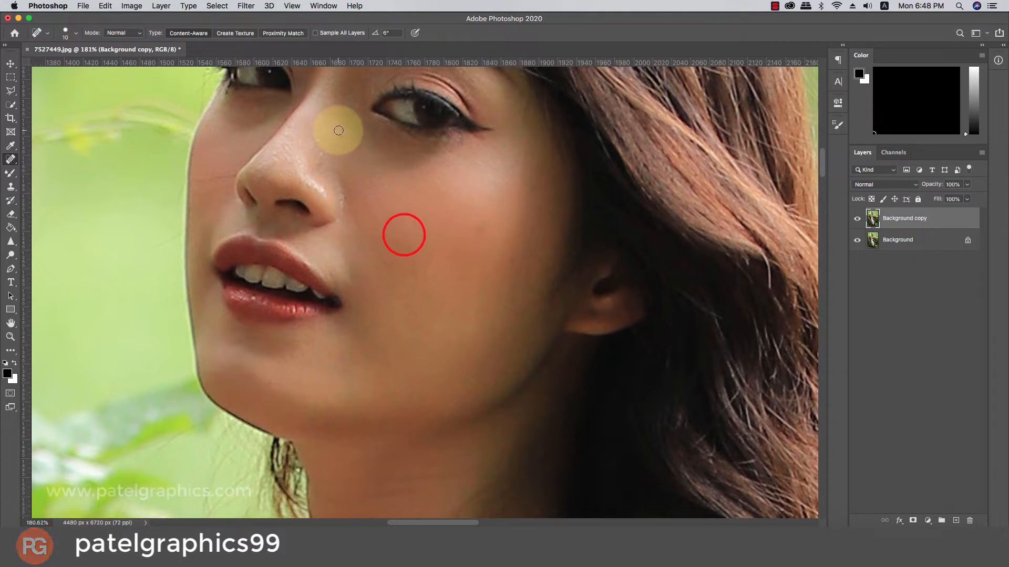
click(340, 131)
Smooth the skin on the nose tip and along the nose bridge with the Mixer Brush, adjusting its size to each area.
scroll(344, 167, up, 3)
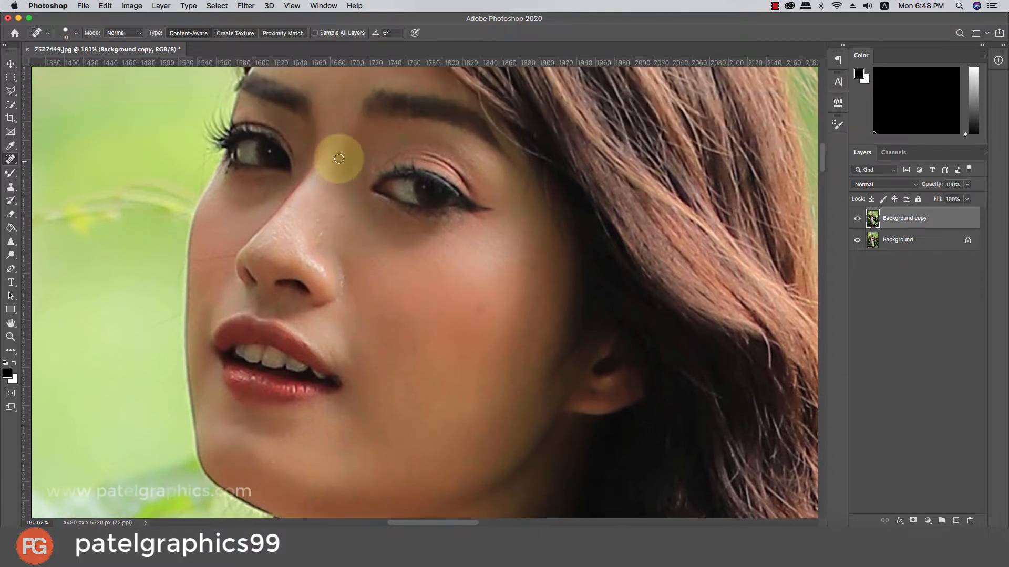
click(11, 174)
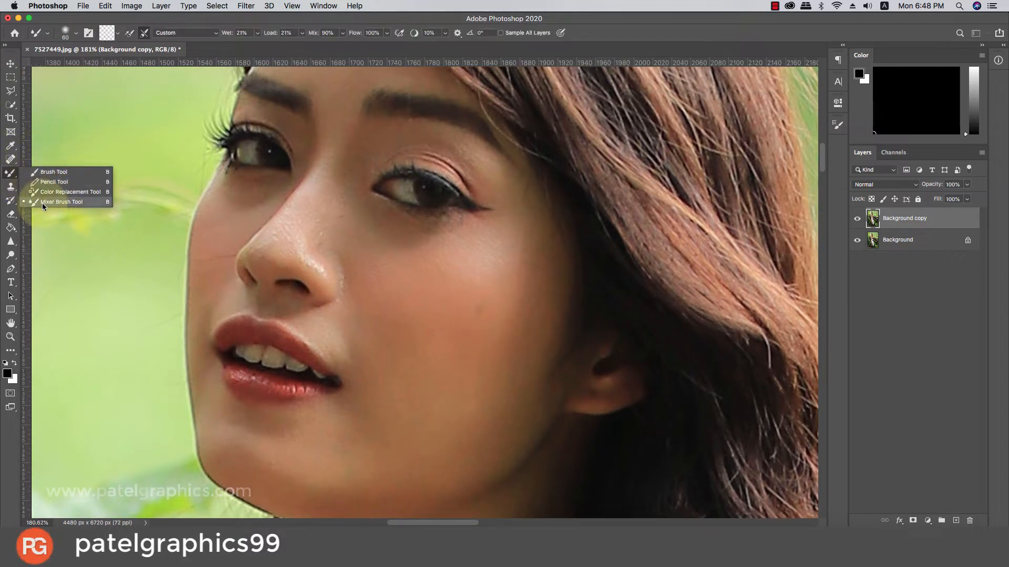
click(64, 202)
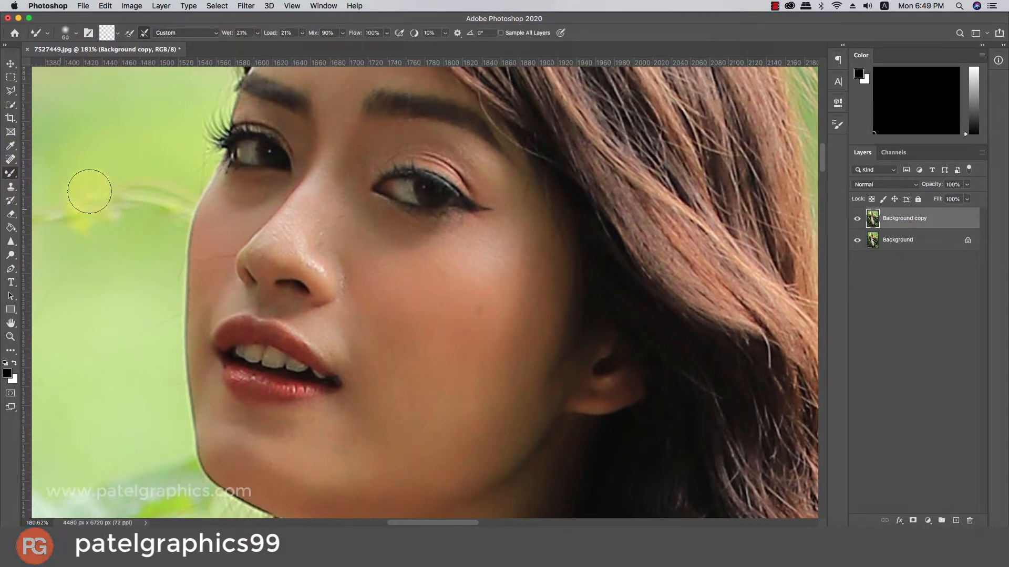
key([)
key([)
mouse_move(253, 241)
mouse_down()
mouse_move(263, 261)
mouse_move(251, 252)
mouse_up()
key(])
key(])
key(])
mouse_move(286, 216)
mouse_down()
mouse_move(276, 222)
mouse_move(311, 184)
mouse_up()
drag(297, 196, 305, 188)
mouse_move(279, 231)
mouse_down()
mouse_move(279, 248)
mouse_move(254, 259)
mouse_move(287, 265)
mouse_up()
Blend the skin around the nostril with a 15 px Mixer Brush, and the side of the nose at about 30 px.
key(])
key([)
key([)
key([)
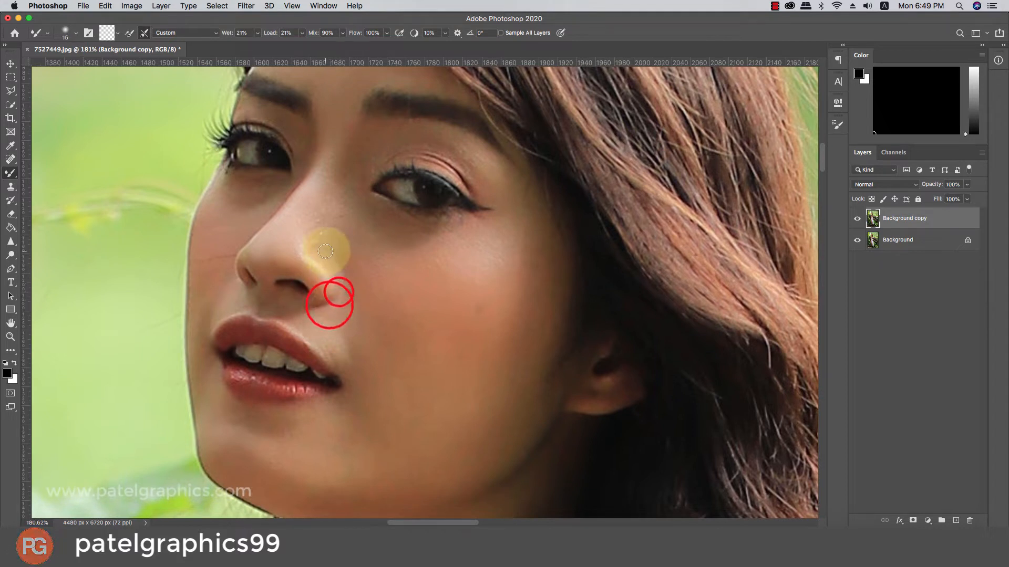
drag(333, 309, 358, 331)
key(])
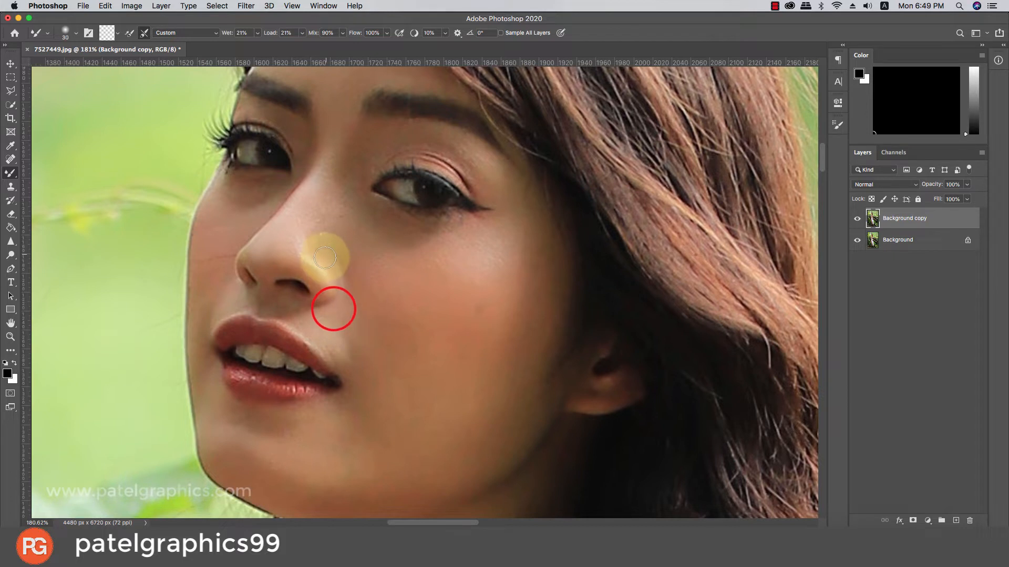
key(])
mouse_move(313, 224)
mouse_down()
mouse_move(300, 242)
mouse_move(305, 255)
mouse_move(293, 241)
mouse_move(332, 287)
mouse_move(323, 294)
mouse_move(317, 269)
mouse_up()
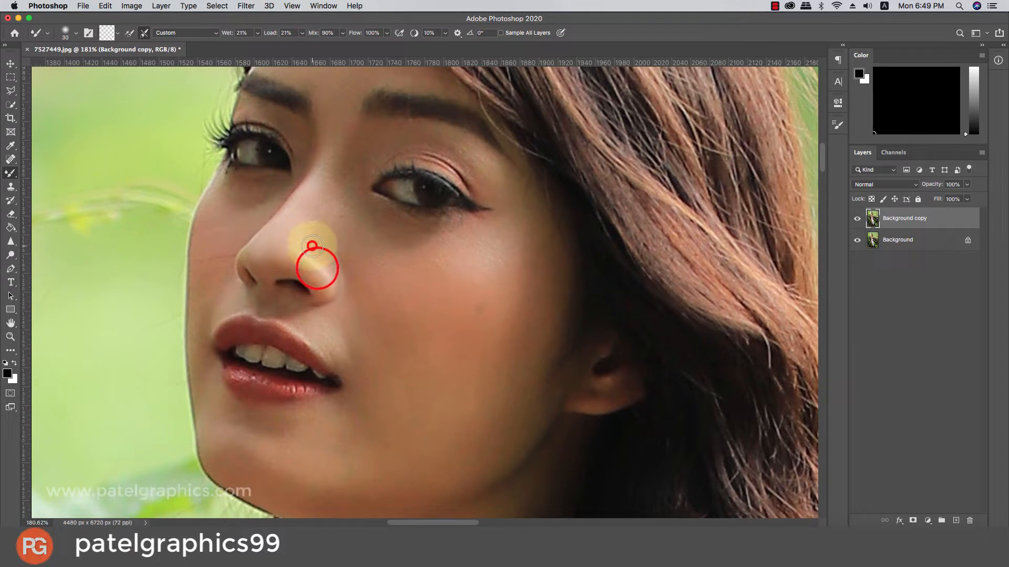
key(])
mouse_move(317, 210)
mouse_down()
mouse_move(275, 220)
mouse_move(306, 189)
mouse_move(306, 197)
mouse_move(333, 146)
mouse_move(344, 221)
mouse_up()
Smooth the skin from beside the nose to below the near eye with the Mixer Brush.
key([)
key([)
key(])
key(])
mouse_move(355, 247)
mouse_down()
mouse_move(457, 247)
mouse_move(423, 277)
mouse_up()
Even out the near cheek from below the eye toward the ear with the Mixer Brush at 50 px.
key(])
key(])
key(])
mouse_move(477, 261)
mouse_down()
mouse_move(513, 257)
mouse_move(486, 284)
mouse_move(482, 311)
mouse_up()
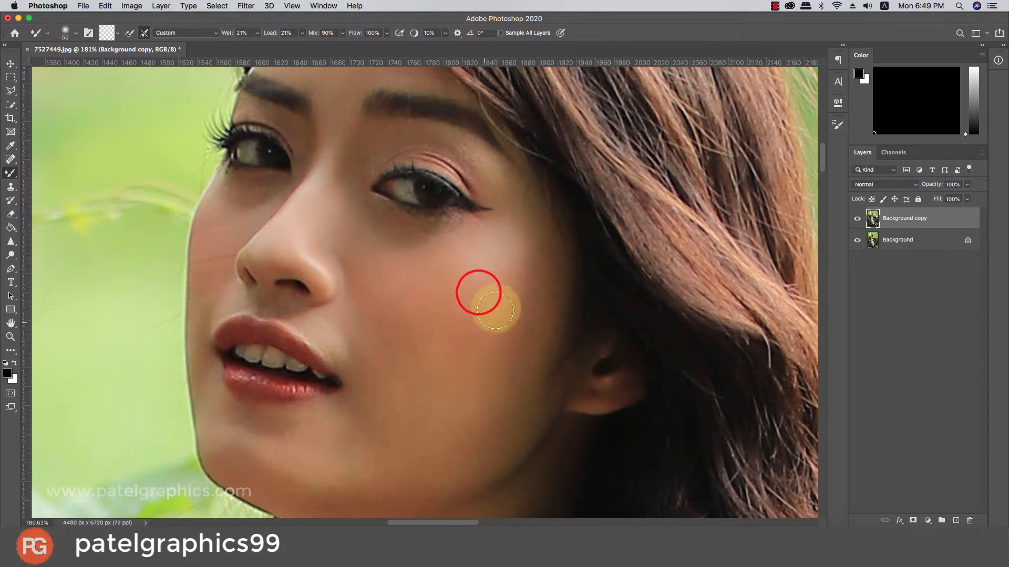
mouse_move(516, 261)
mouse_down()
mouse_move(535, 316)
mouse_move(471, 360)
mouse_up()
mouse_move(417, 335)
mouse_down()
mouse_move(420, 360)
mouse_move(436, 347)
mouse_up()
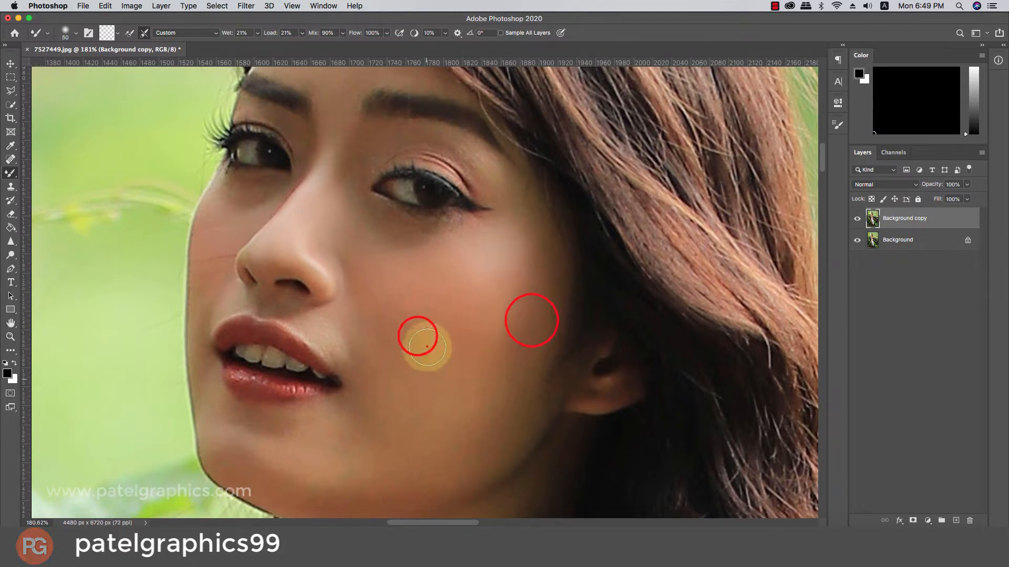
mouse_move(421, 292)
mouse_down()
mouse_move(444, 310)
mouse_move(443, 331)
mouse_up()
click(418, 291)
Smooth the far cheek from the under-eye area down to beside the mouth with a 35 to 40 px Mixer Brush.
key(bracketleft)
key(bracketleft)
key(bracketleft)
key(bracketleft)
key(bracketleft)
key(bracketleft)
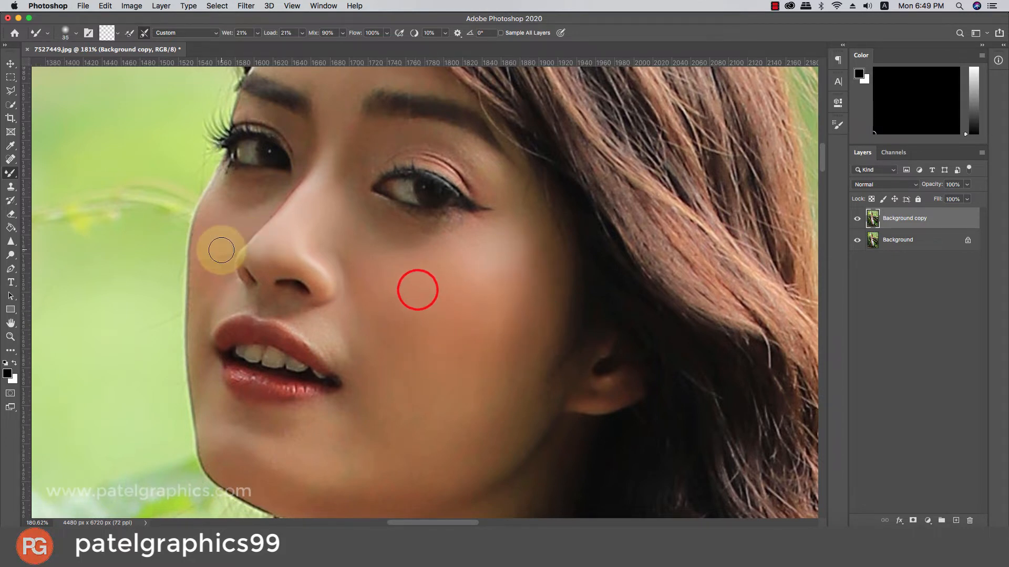
mouse_move(224, 255)
mouse_down()
mouse_move(218, 273)
mouse_move(218, 247)
mouse_move(210, 251)
mouse_up()
key(bracketright)
key(bracketright)
drag(200, 312, 197, 351)
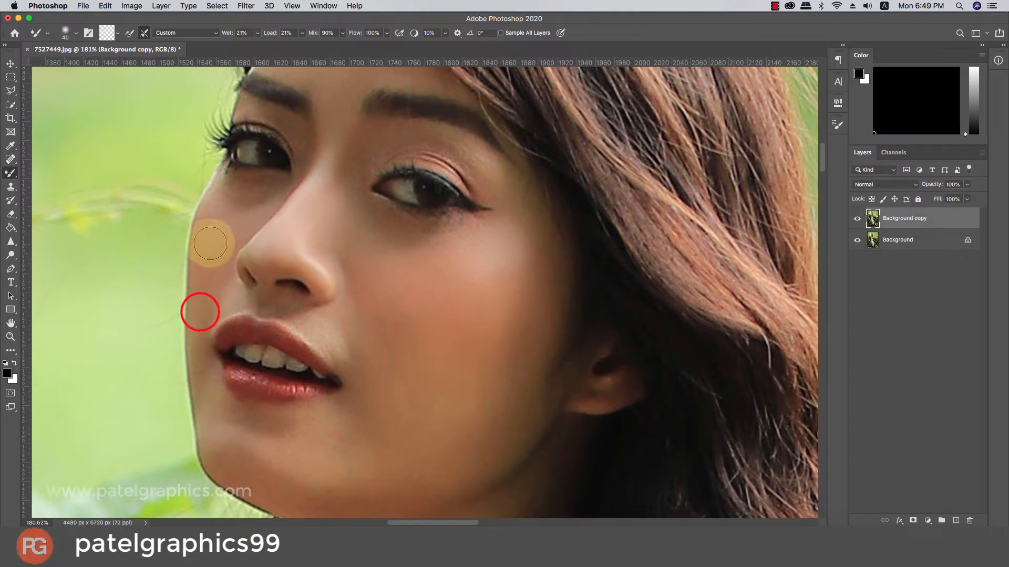
mouse_move(210, 241)
mouse_down()
mouse_move(242, 203)
mouse_move(281, 194)
mouse_up()
Blend the far edge of the nose up to the bridge at 20 px, and the nose tip with a larger Mixer Brush.
key(bracketleft)
key(bracketleft)
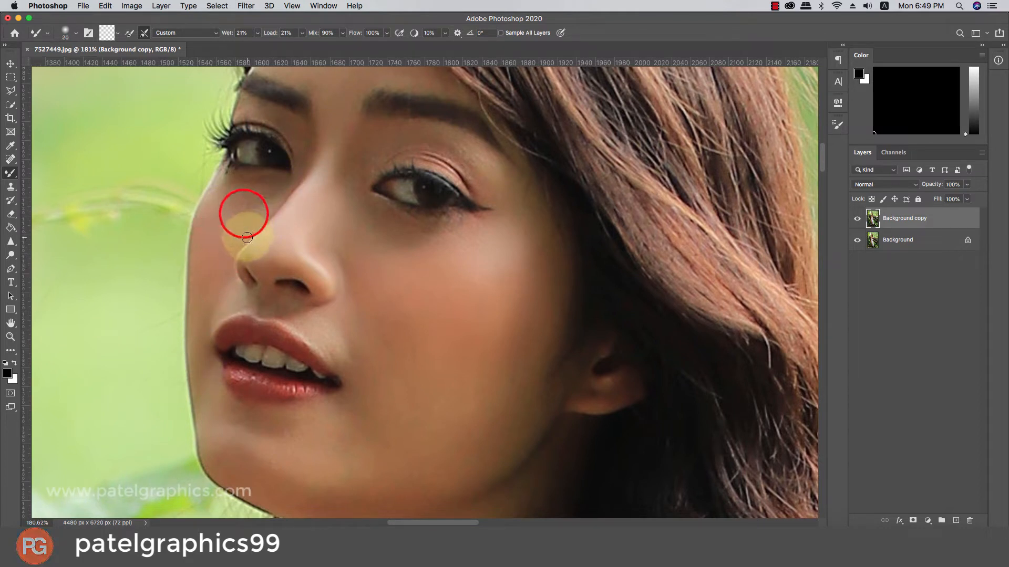
drag(248, 241, 317, 165)
key(bracketright)
key(bracketright)
key(bracketright)
key(bracketright)
mouse_move(282, 272)
mouse_down()
mouse_move(310, 275)
mouse_move(308, 293)
mouse_up()
Smooth the forehead skin above the eyebrows with an enlarged Mixer Brush.
scroll(317, 281, up, 3)
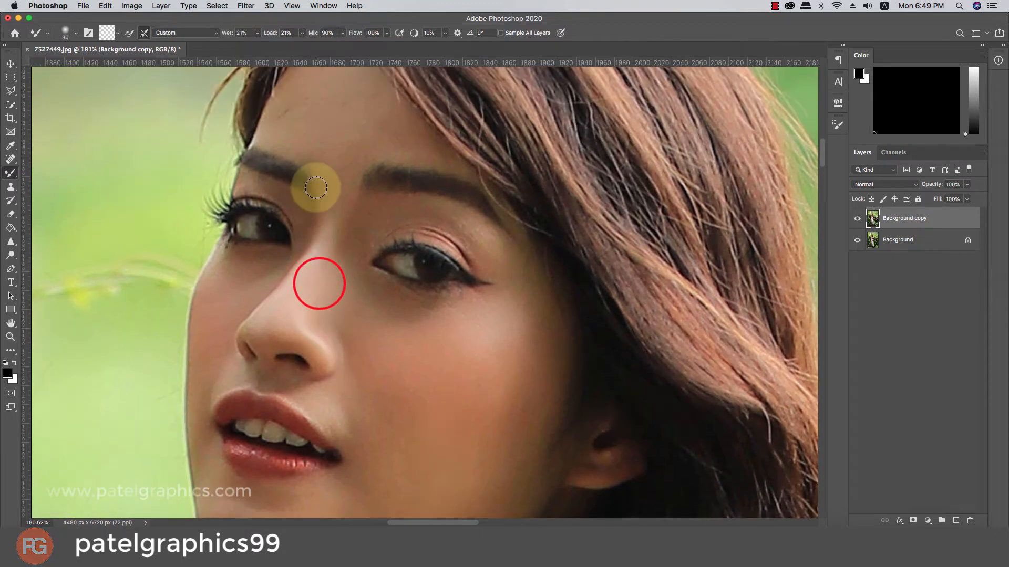
key(bracketright)
key(bracketright)
key(bracketright)
mouse_move(317, 96)
mouse_down()
mouse_move(284, 117)
mouse_move(318, 80)
mouse_move(356, 104)
mouse_move(359, 129)
mouse_move(396, 118)
mouse_move(362, 124)
mouse_move(349, 81)
mouse_move(396, 119)
mouse_up()
Smooth the near eye's upper eyelid below the eyebrow with a small Mixer Brush of about 20 px.
scroll(378, 125, down, 1)
mouse_move(437, 208)
mouse_down()
mouse_move(450, 202)
mouse_move(453, 217)
mouse_move(423, 196)
mouse_move(474, 230)
mouse_up()
key(bracketleft)
mouse_move(439, 208)
mouse_down()
mouse_move(476, 232)
mouse_move(437, 217)
mouse_move(470, 245)
mouse_move(452, 211)
mouse_move(485, 231)
mouse_move(419, 216)
mouse_move(453, 234)
mouse_move(462, 251)
mouse_move(434, 218)
mouse_move(394, 221)
mouse_move(461, 227)
mouse_up()
key(bracketleft)
key(bracketleft)
key(bracketleft)
key(bracketright)
key(bracketright)
key(bracketright)
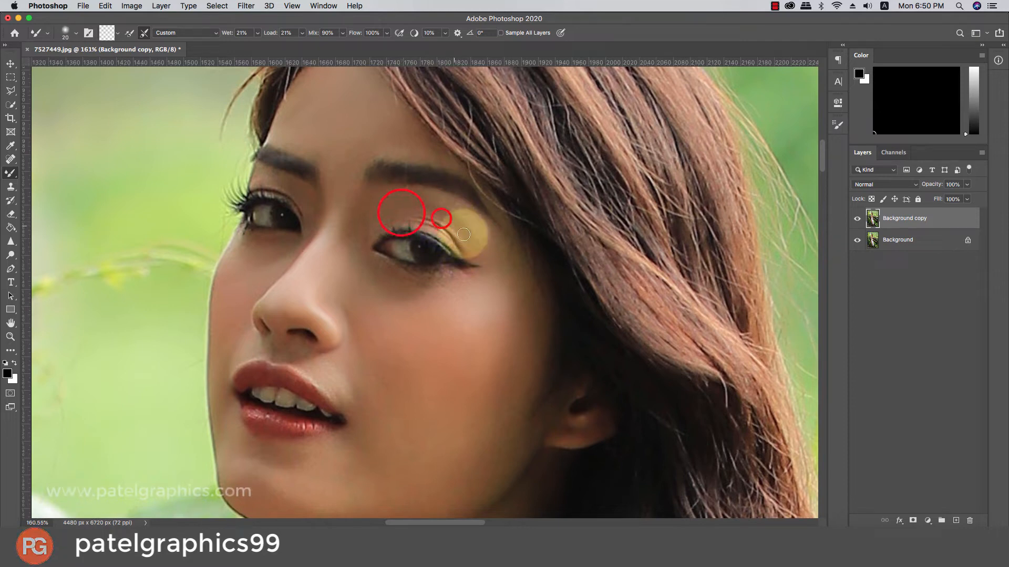
Compare the retouched face with the original by toggling the visibility of the Background copy layer.
scroll(385, 211, down, 8)
scroll(364, 223, up, 6)
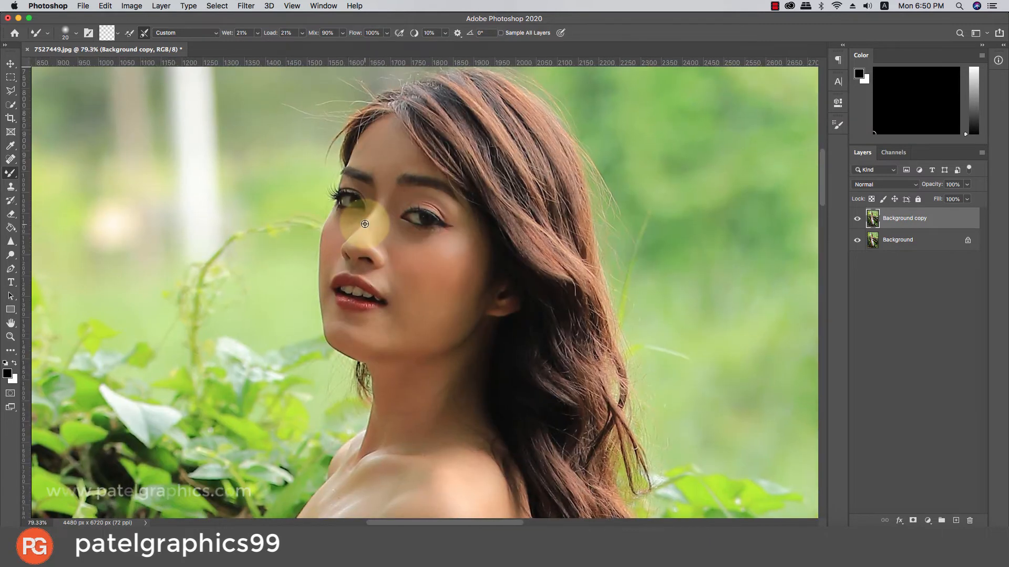
alt+click(857, 218)
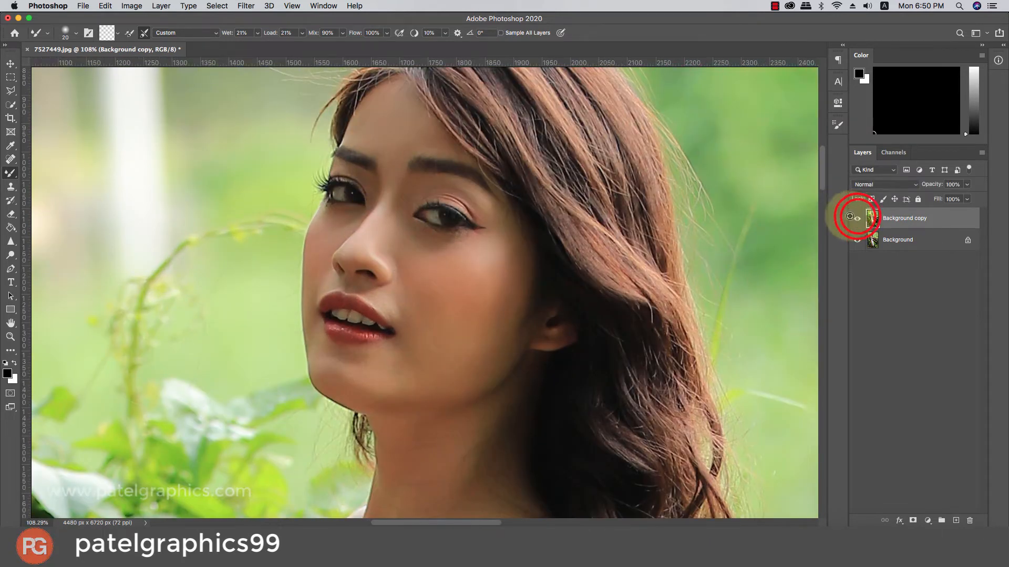
scroll(510, 231, down, 1)
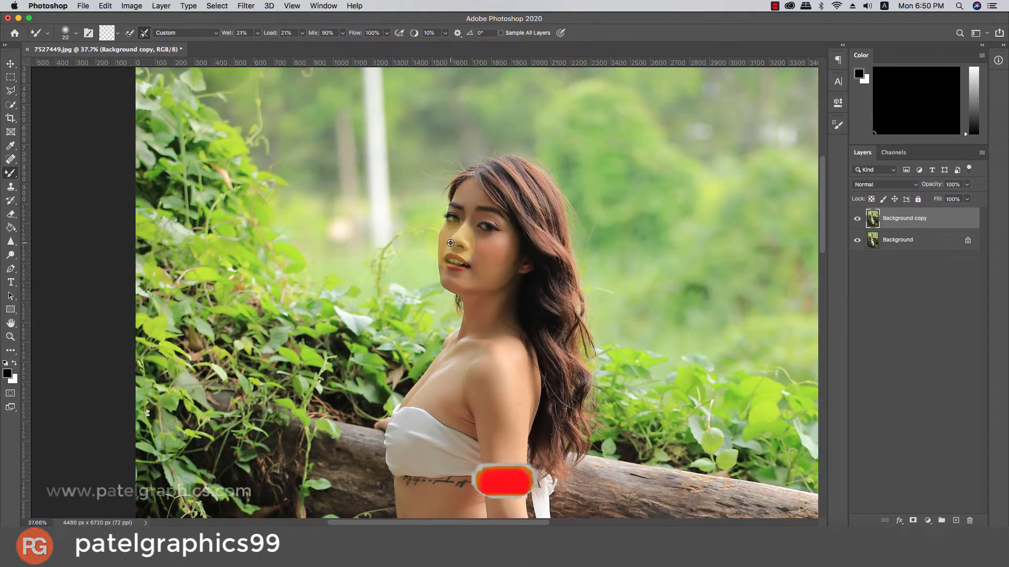
Undo the last two brush strokes and smooth the nose tip again with the Mixer Brush.
scroll(478, 231, up, 8)
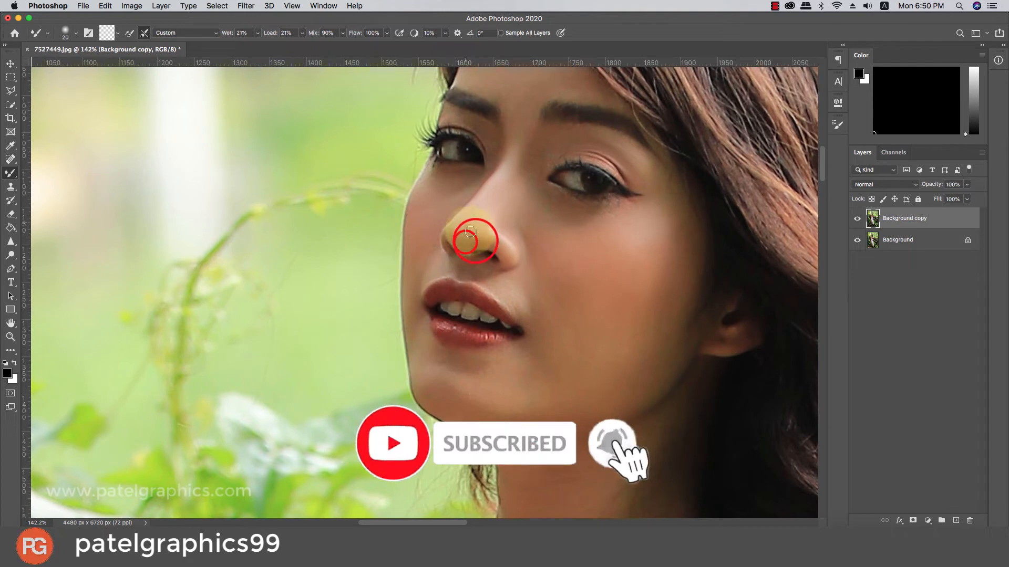
key(super+z)
key(super+z)
drag(464, 242, 483, 240)
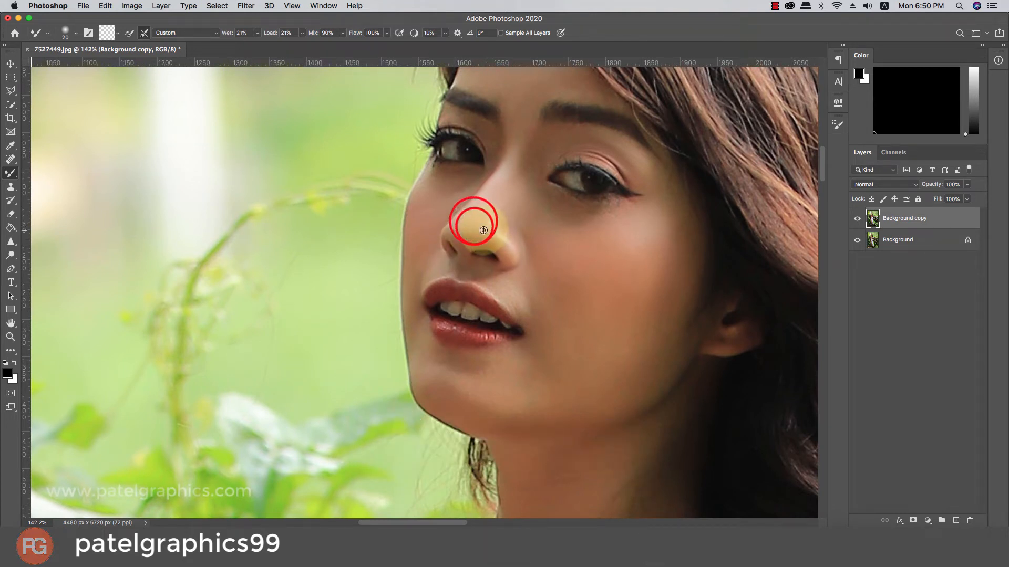
Start the Camera Raw Filter on the Background copy layer and apply the Auto adjustments.
scroll(483, 230, down, 10)
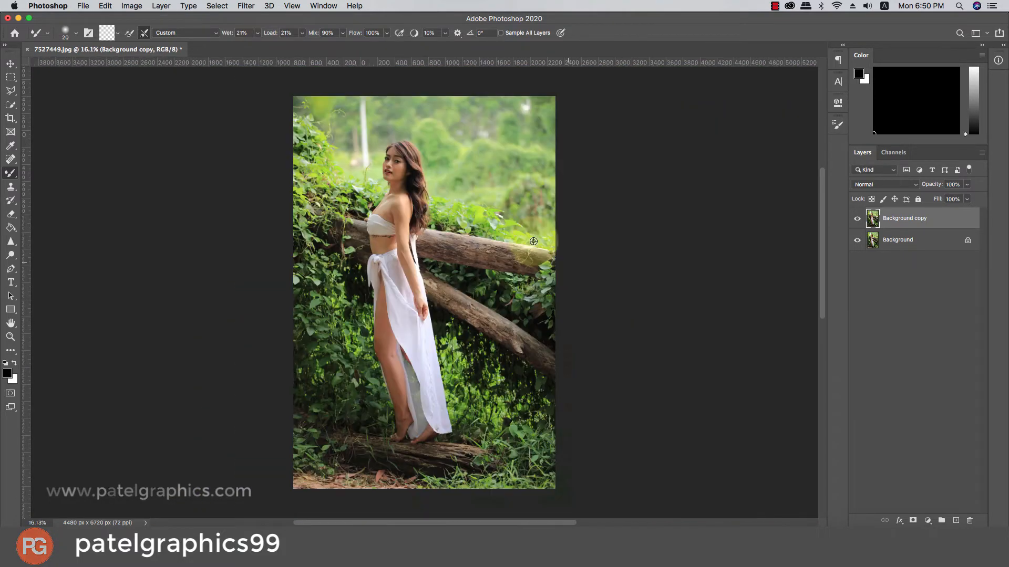
scroll(533, 241, up, 4)
scroll(533, 240, down, 2)
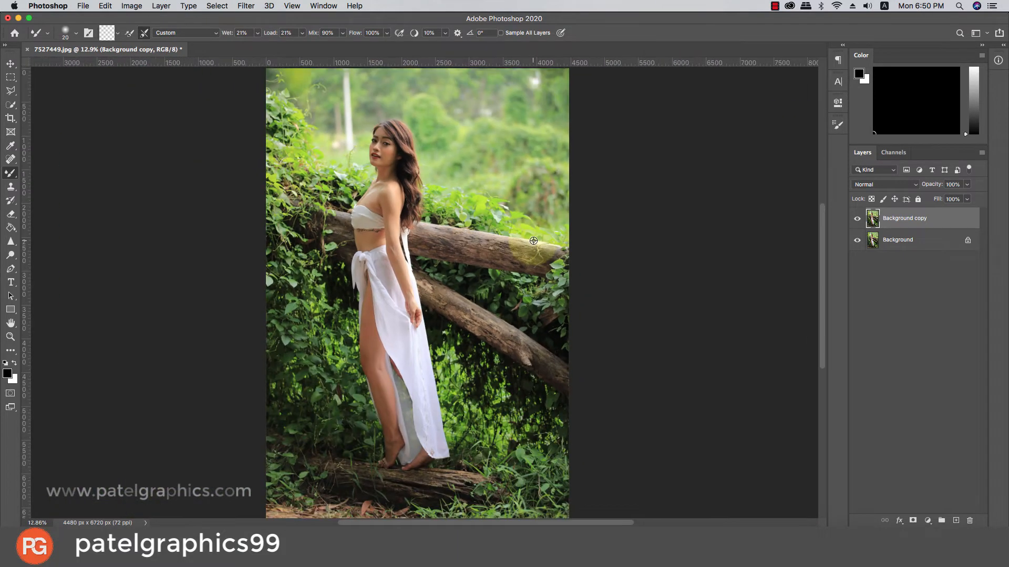
scroll(533, 241, down, 1)
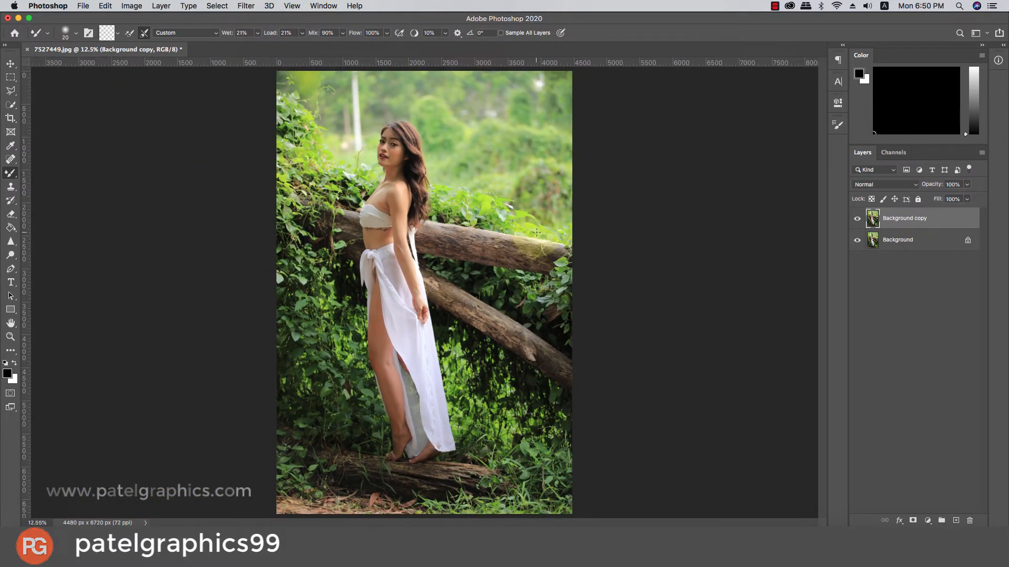
click(247, 6)
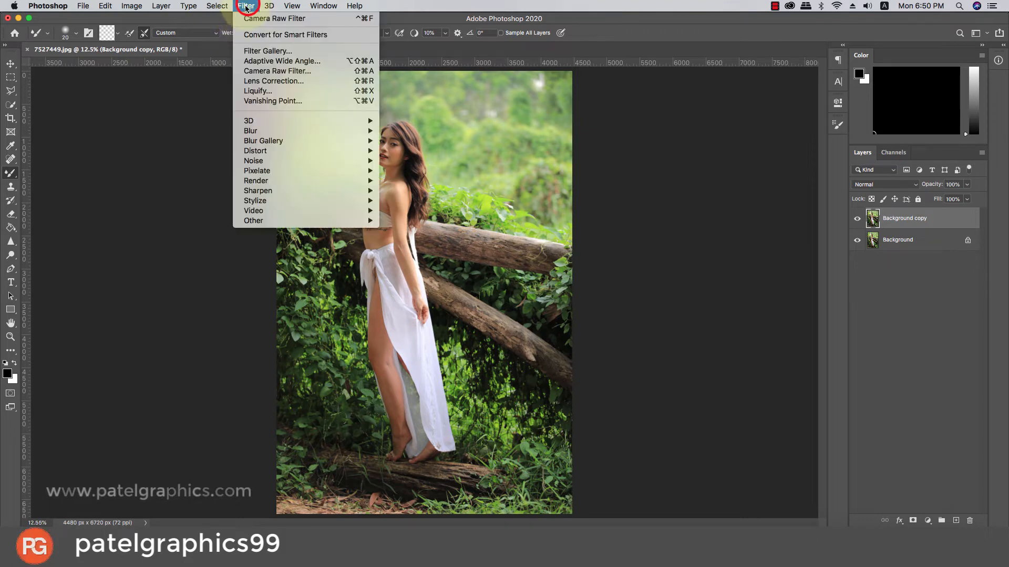
click(250, 72)
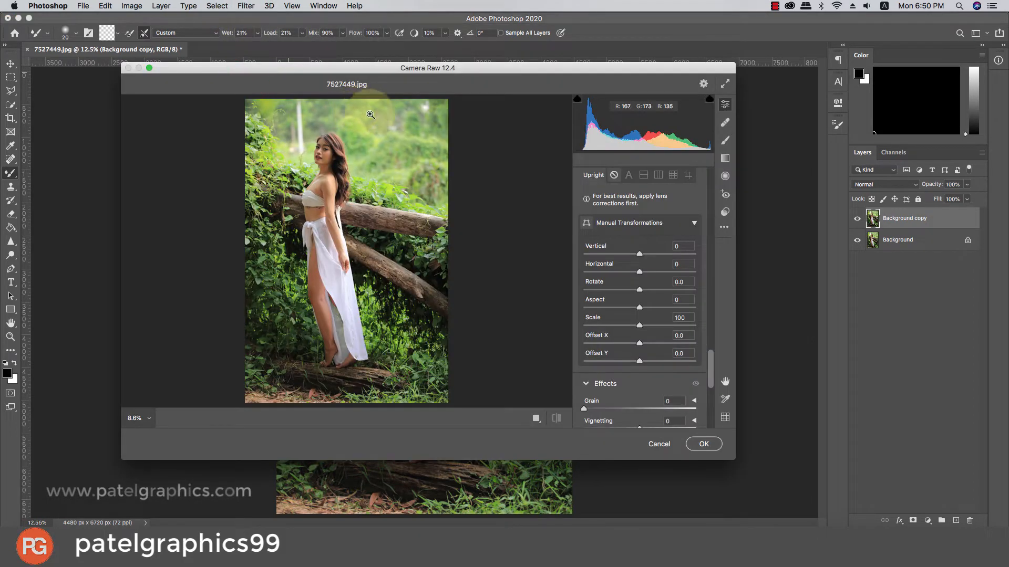
drag(708, 360, 710, 152)
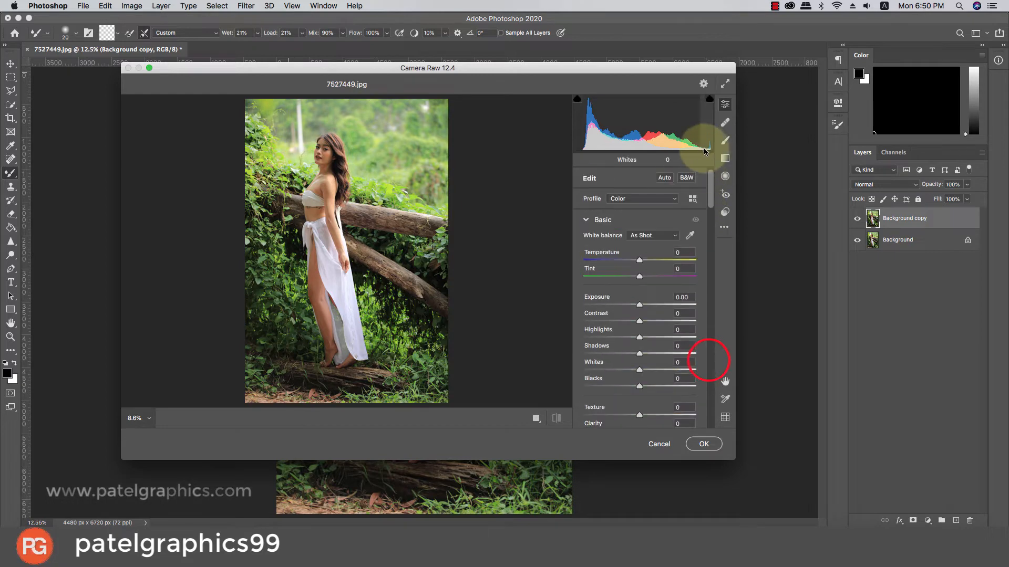
click(665, 179)
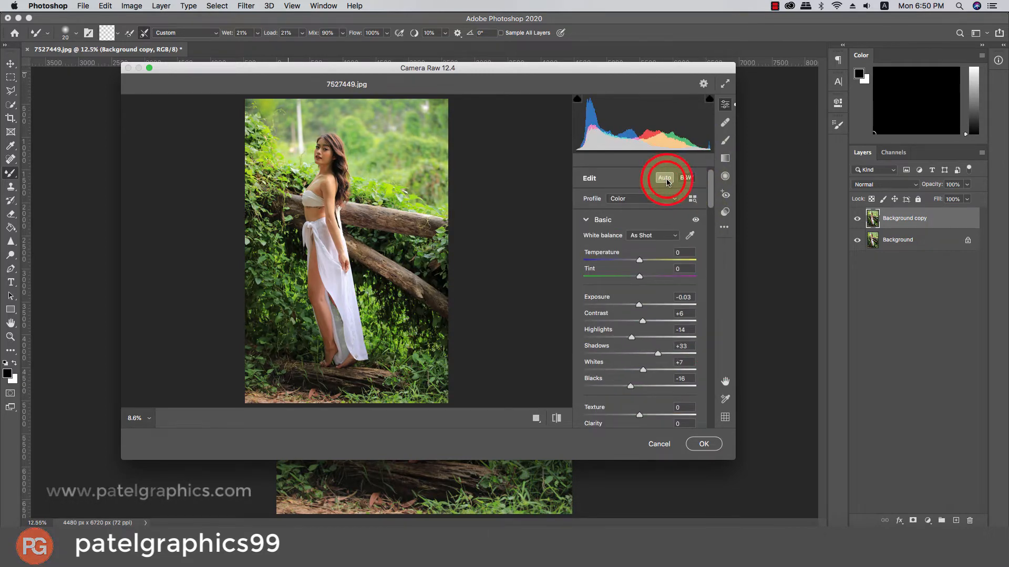
Set Texture to +15, Clarity to +9 and Vibrance to +26 in the Basic adjustments.
drag(709, 192, 710, 221)
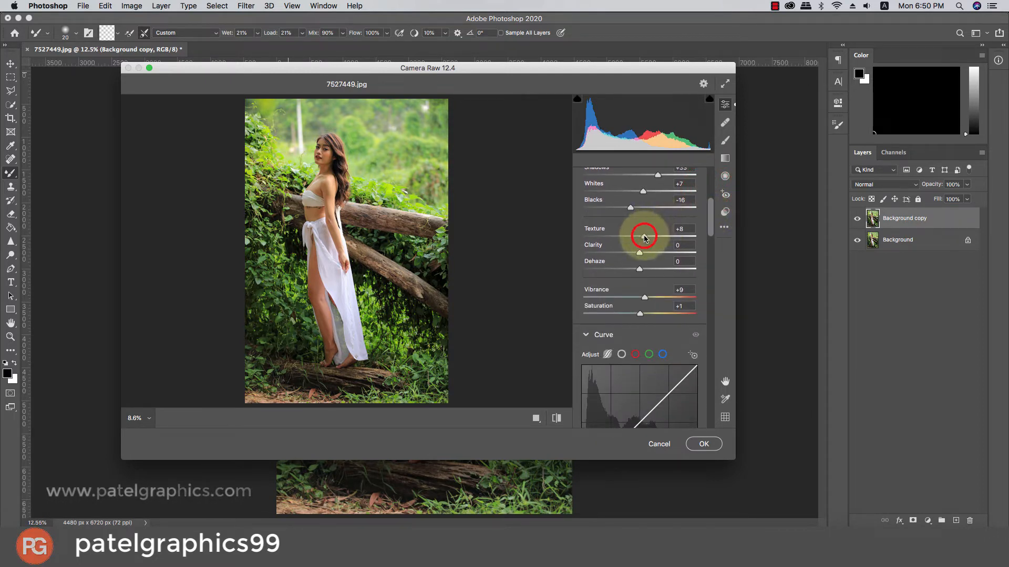
drag(644, 237, 646, 243)
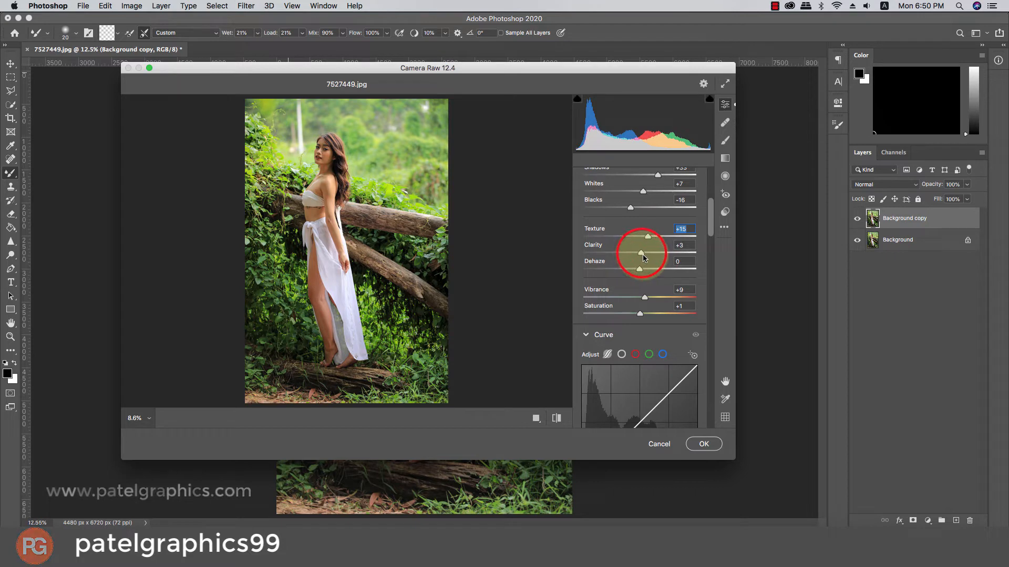
click(643, 258)
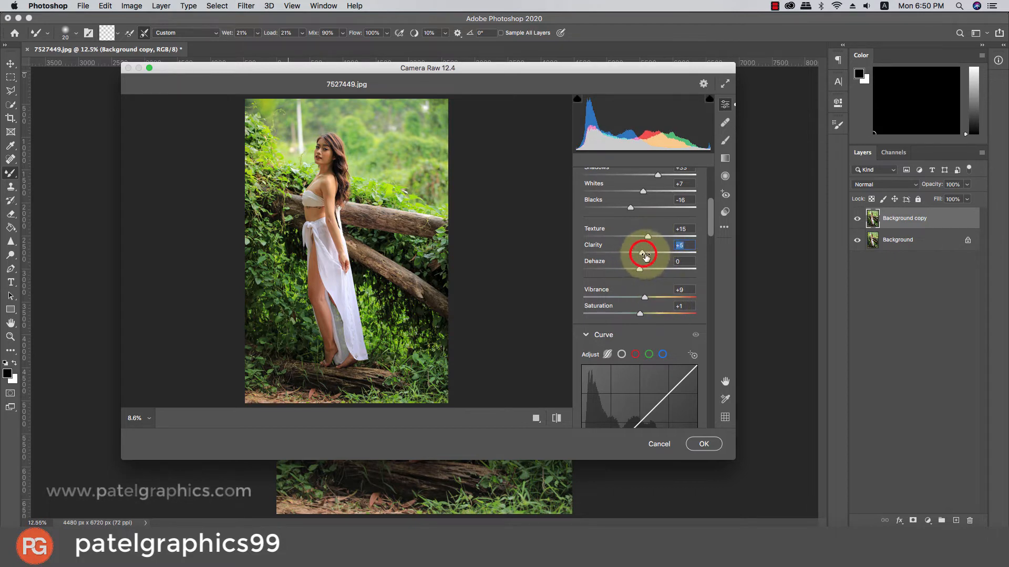
drag(645, 256, 648, 256)
drag(651, 299, 664, 299)
Adjust the parametric curve to Highlights +17, Lights +10, Darks +4 and Shadows -18.
scroll(683, 249, down, 1)
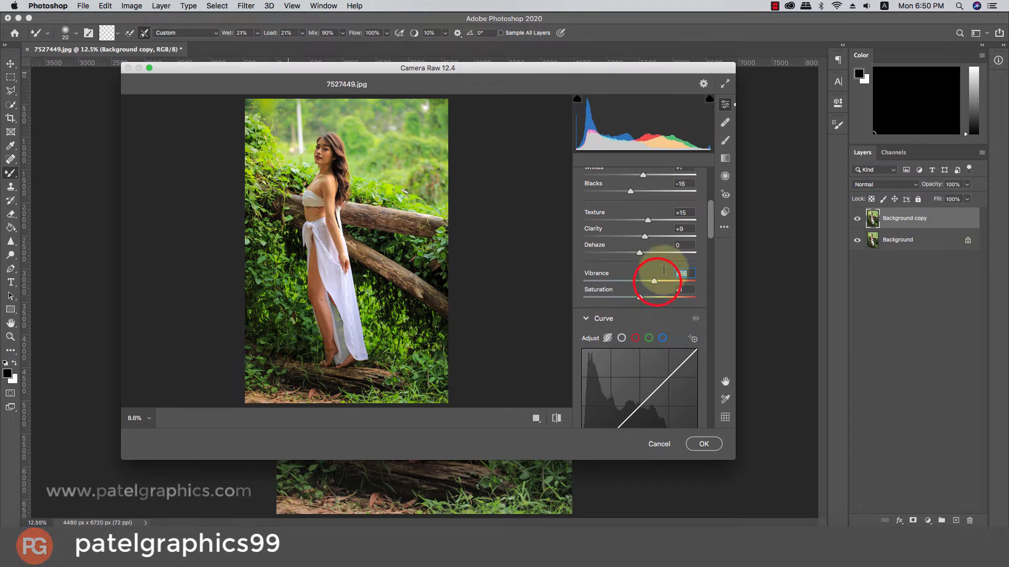
drag(709, 227, 652, 261)
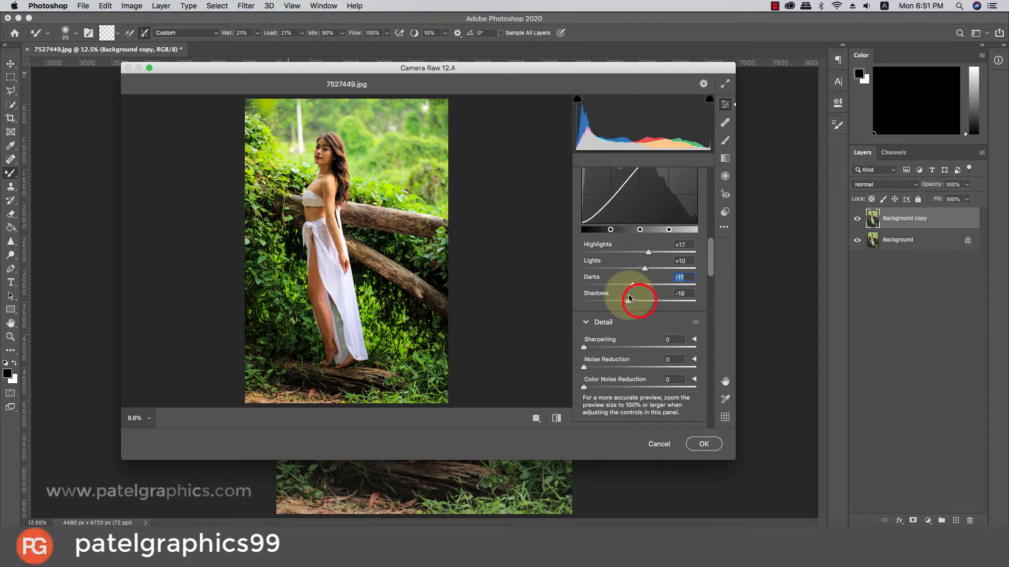
drag(634, 285, 644, 285)
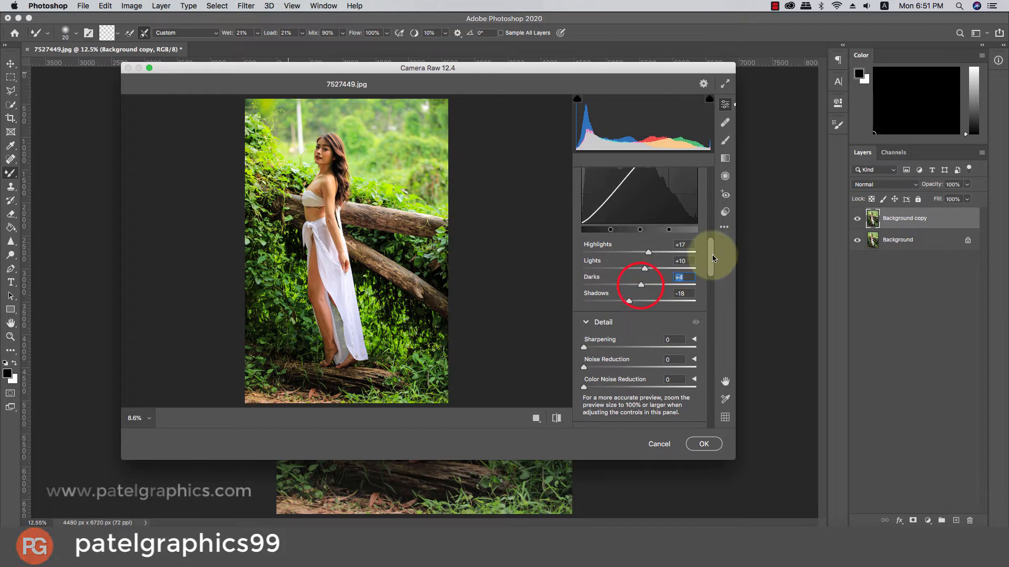
Set Noise Reduction to 32 in Detail and the Yellows saturation to -43 in the Color Mixer.
drag(710, 253, 710, 268)
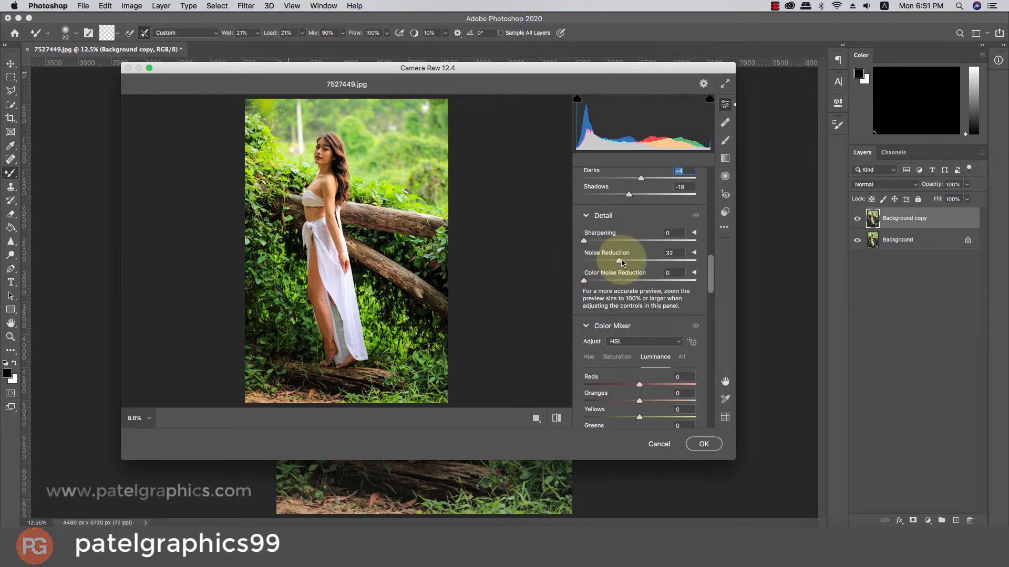
drag(710, 272, 712, 281)
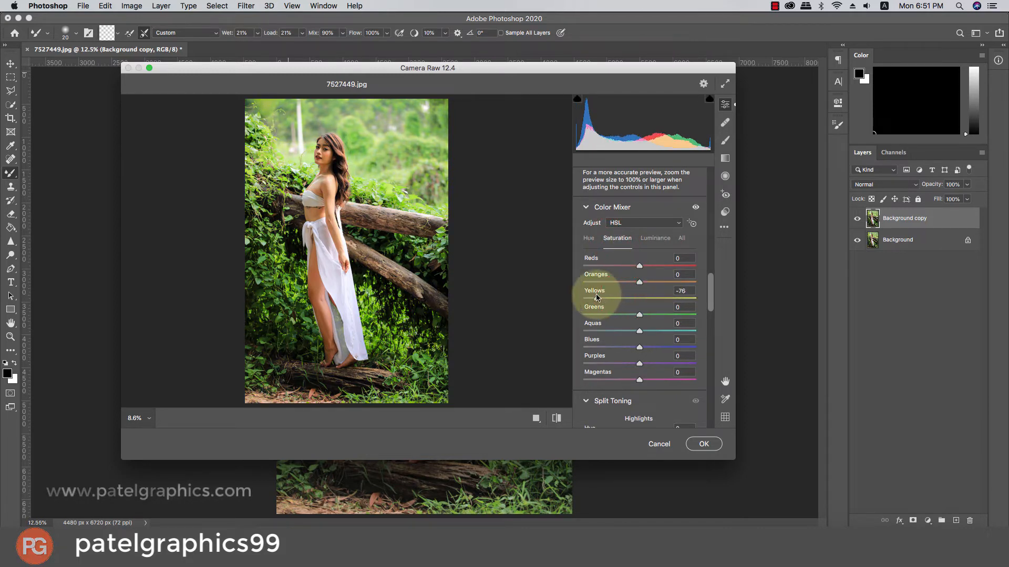
drag(596, 297, 617, 295)
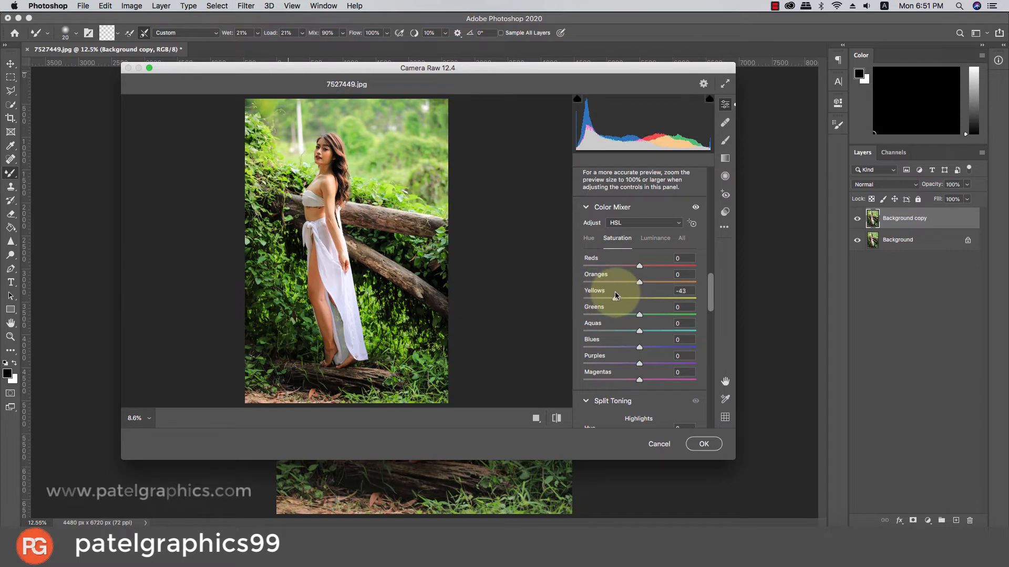
Set the Color Mixer hues to Yellows +43 and Greens +88, and the saturations to Yellows -71 and Greens -48.
click(588, 238)
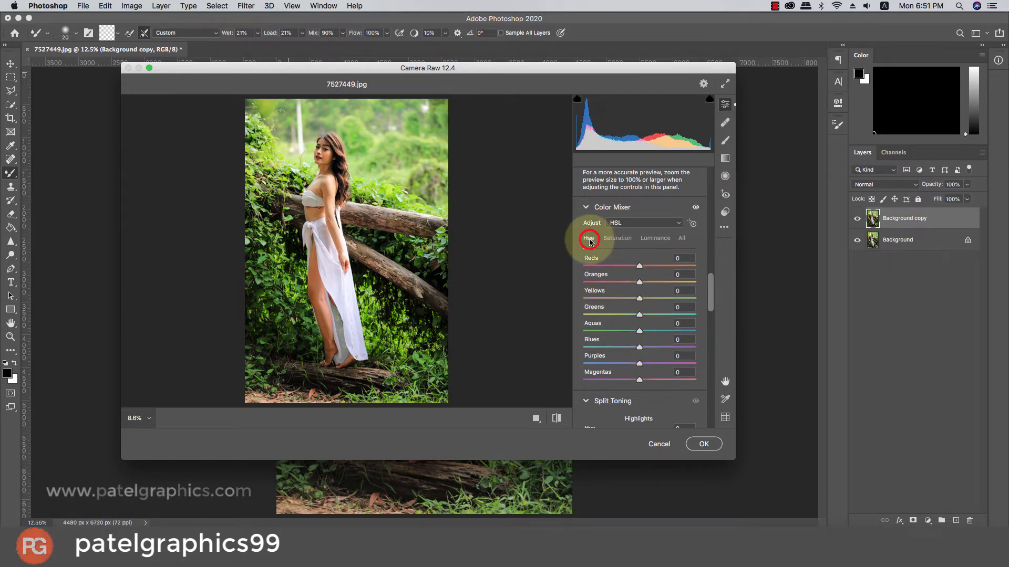
drag(642, 300, 665, 298)
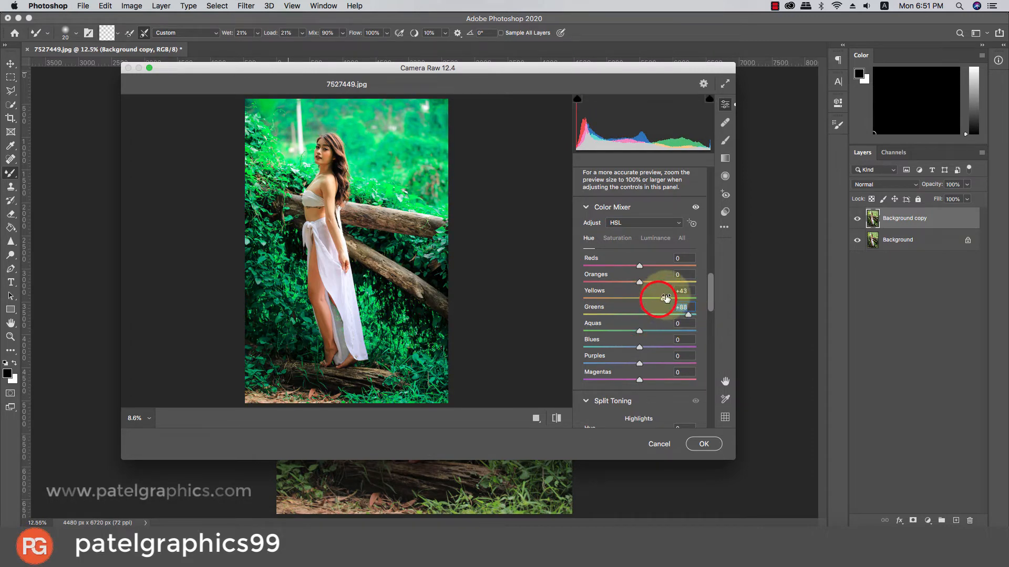
click(618, 238)
drag(598, 298, 616, 315)
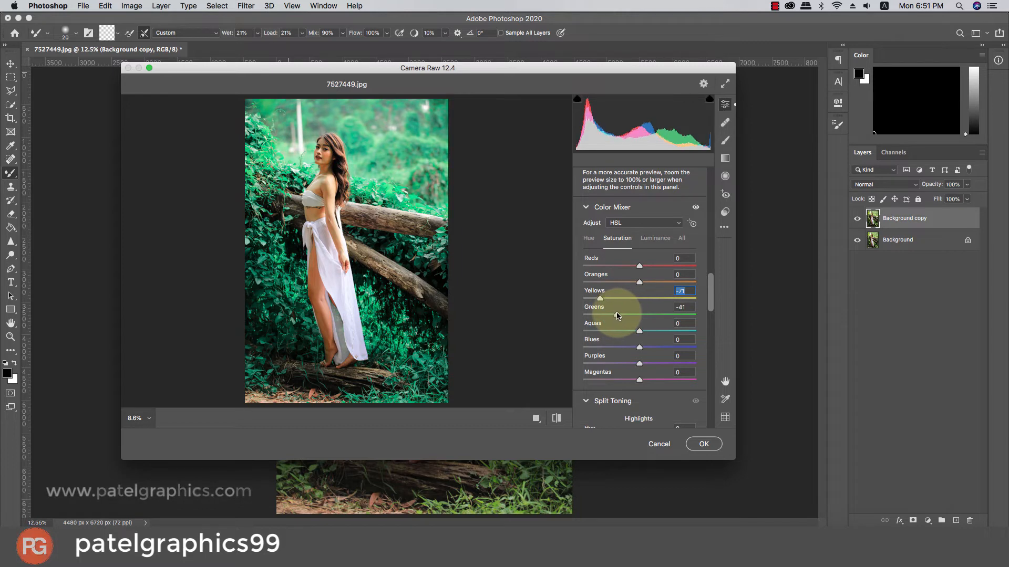
drag(617, 315, 612, 315)
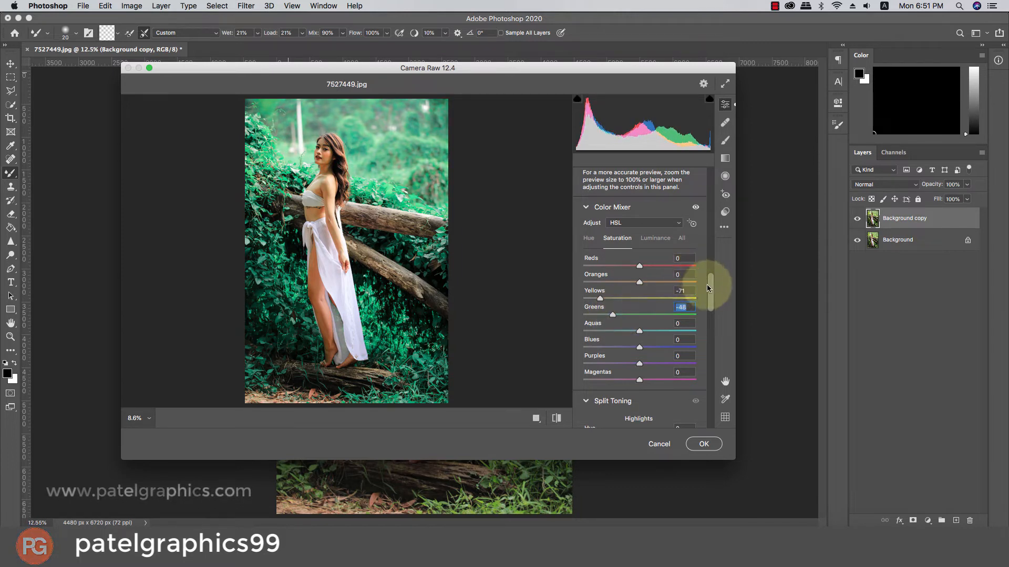
Split-tone the image with Highlights hue 178 and saturation 9, and Shadows hue 229 and saturation 5.
drag(711, 287, 711, 326)
drag(609, 233, 639, 234)
click(594, 250)
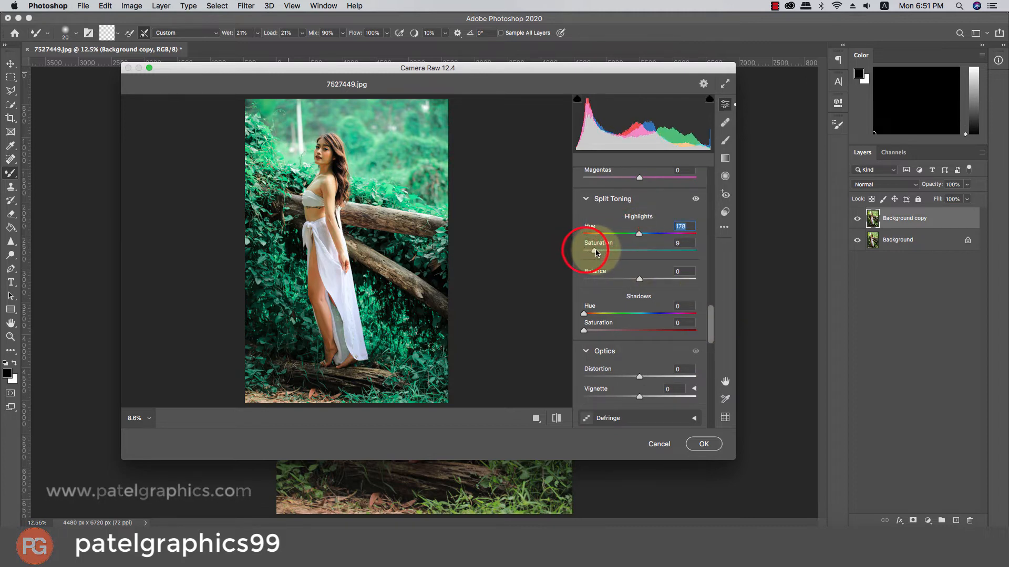
drag(601, 314, 635, 313)
click(591, 330)
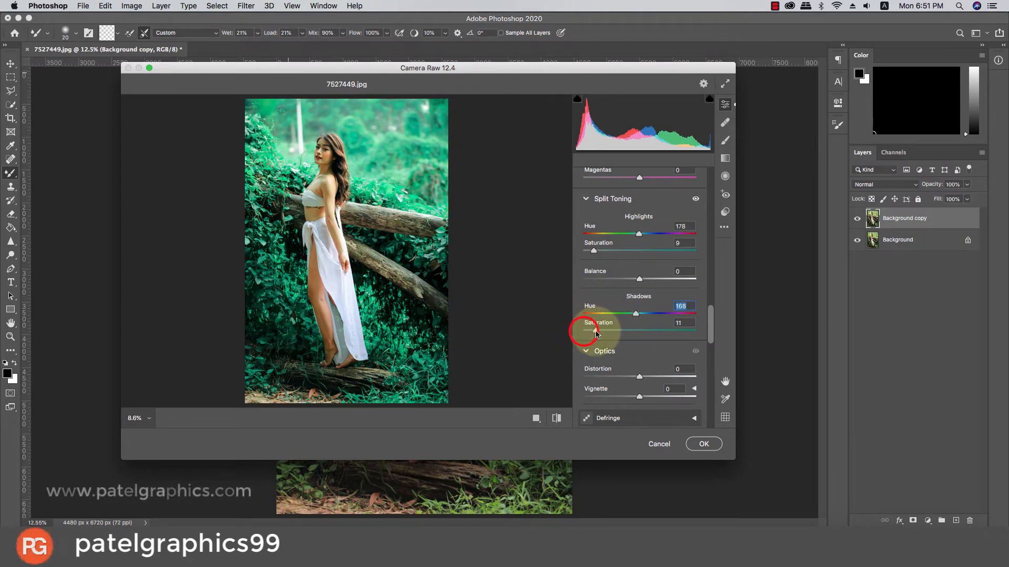
drag(636, 314, 654, 314)
drag(591, 329, 581, 328)
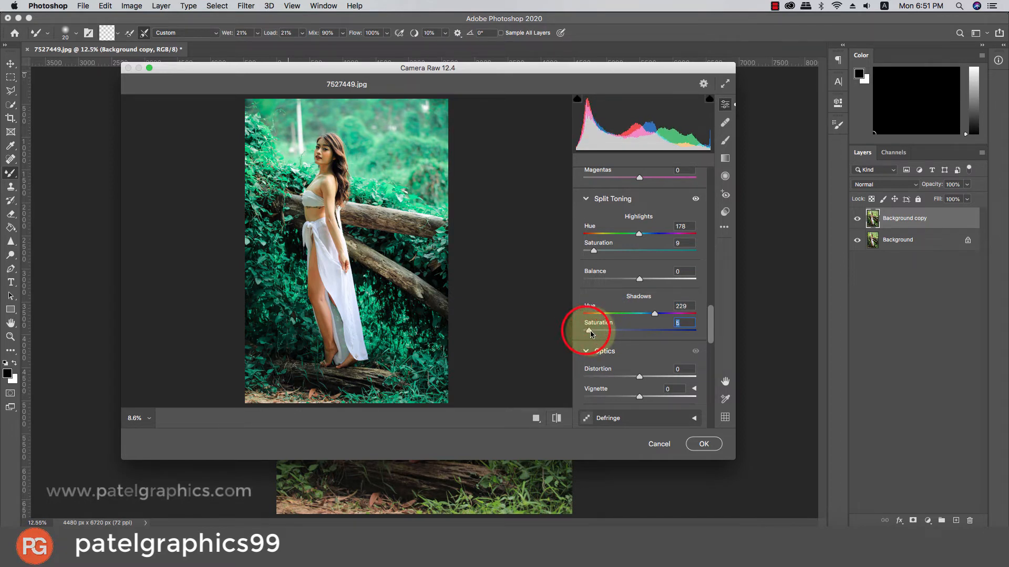
Calibrate the primaries to Red hue +25, saturation -28; Green hue +25, saturation -28; Blue hue -38, saturation +59.
drag(711, 324, 711, 418)
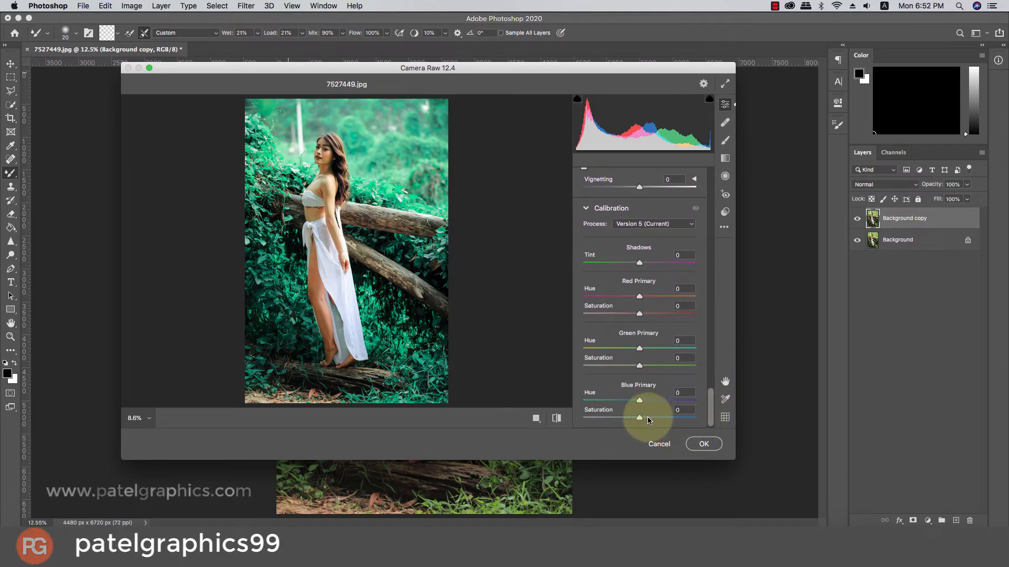
mouse_move(639, 418)
mouse_down()
mouse_move(659, 418)
mouse_move(629, 402)
mouse_up()
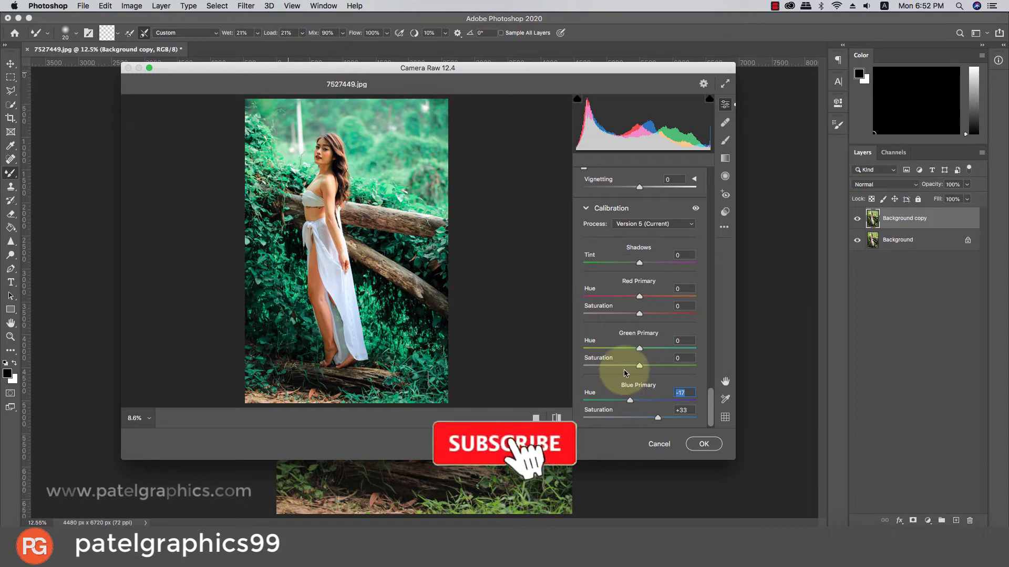
drag(639, 365, 653, 349)
drag(637, 315, 651, 297)
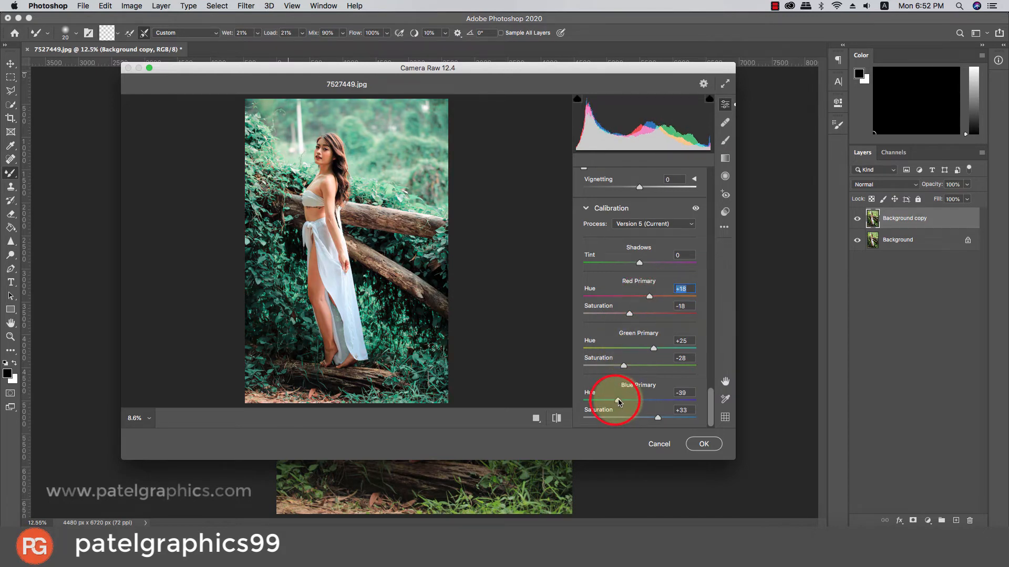
drag(658, 418, 672, 418)
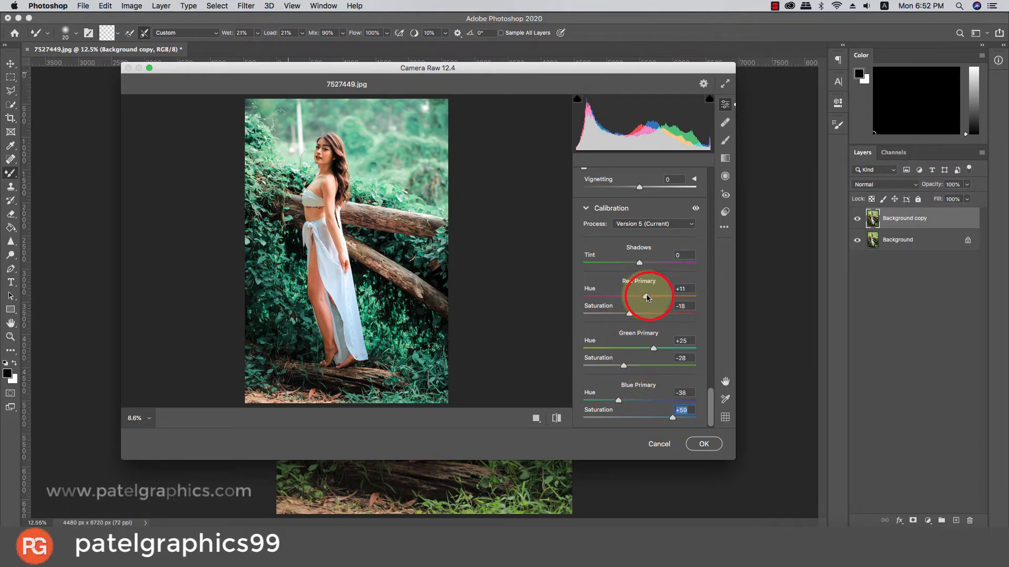
drag(646, 298, 653, 297)
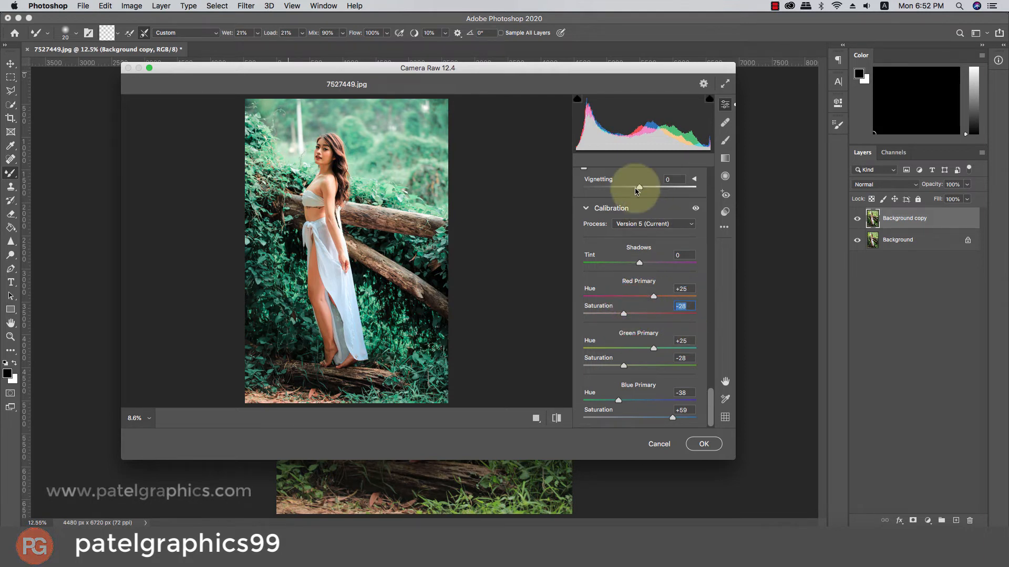
Set Vignetting to -17 and Temperature to -9, and apply the Camera Raw Filter.
drag(639, 187, 631, 190)
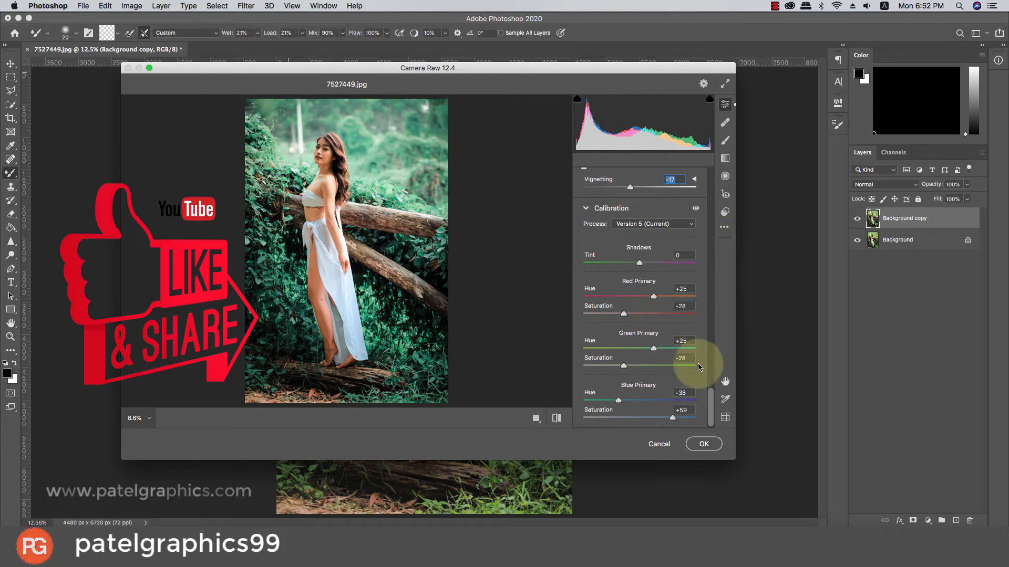
drag(711, 402, 710, 182)
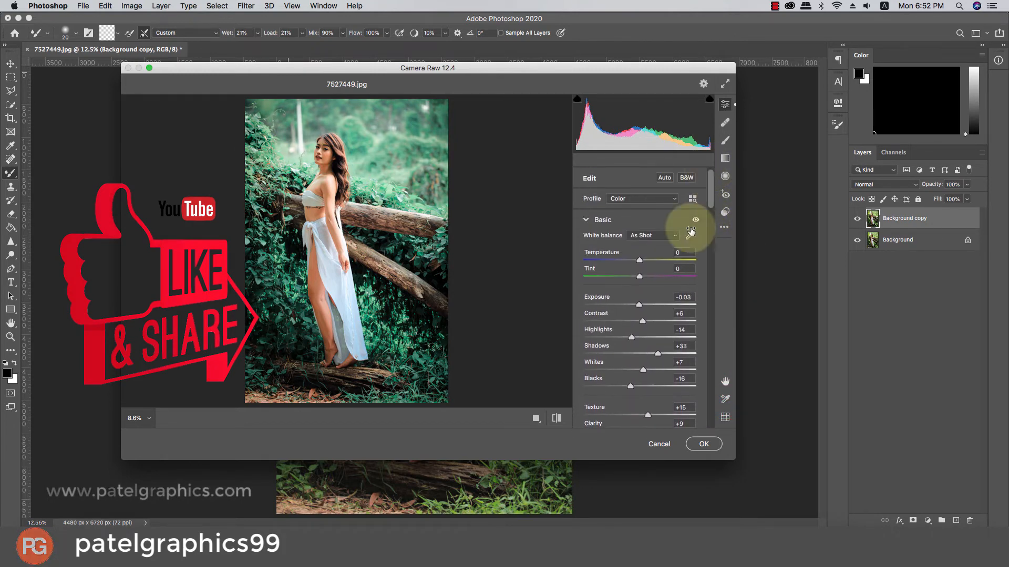
drag(639, 261, 636, 259)
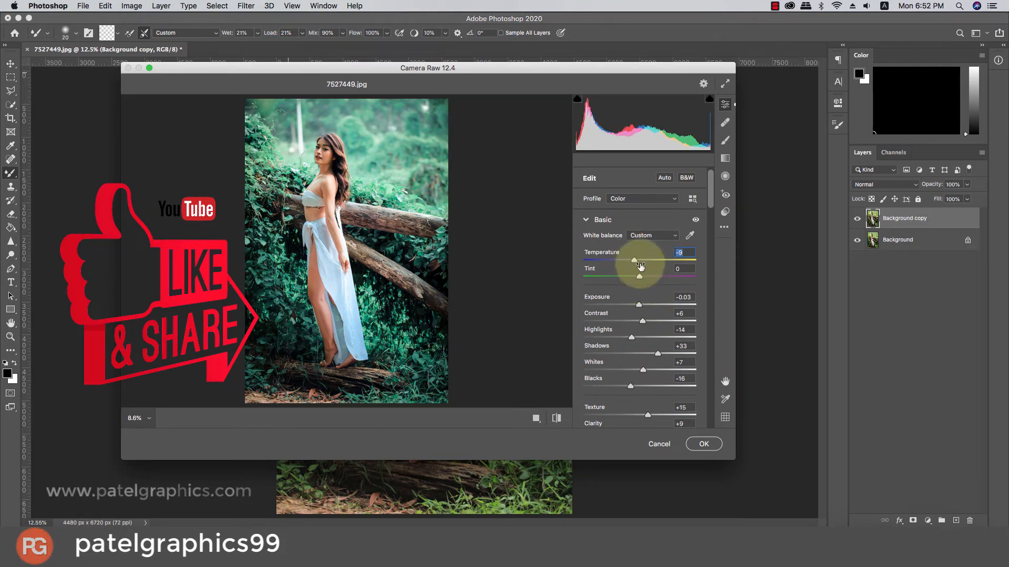
click(706, 444)
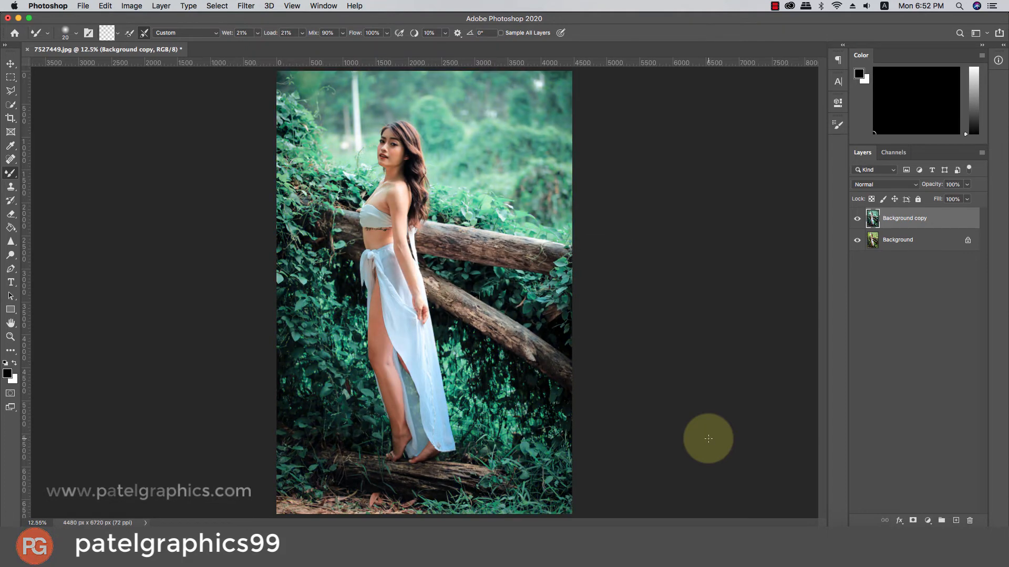
Compare the portrait before and after by toggling the Background copy layer's visibility.
click(852, 217)
click(852, 216)
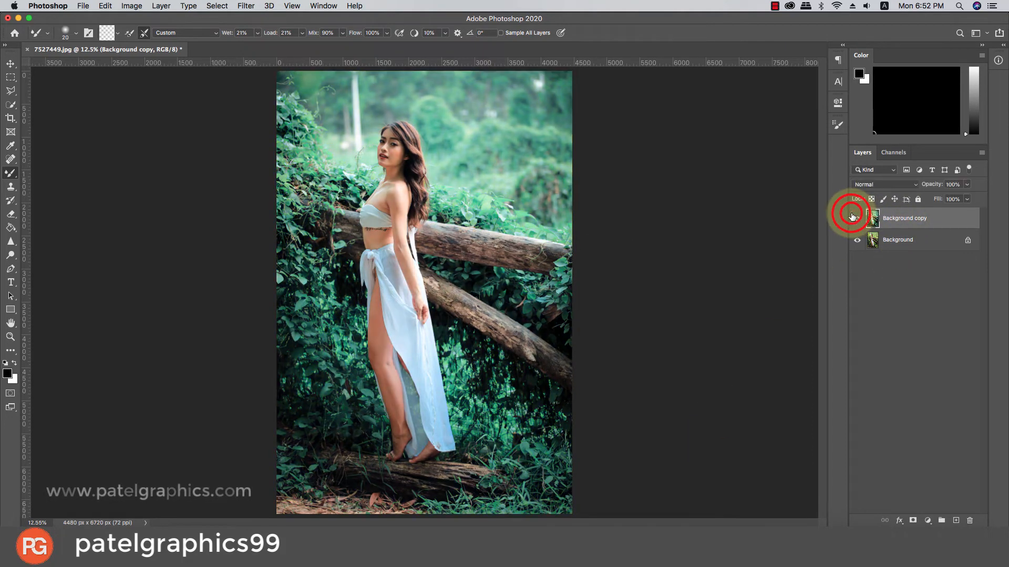
click(852, 216)
click(852, 216)
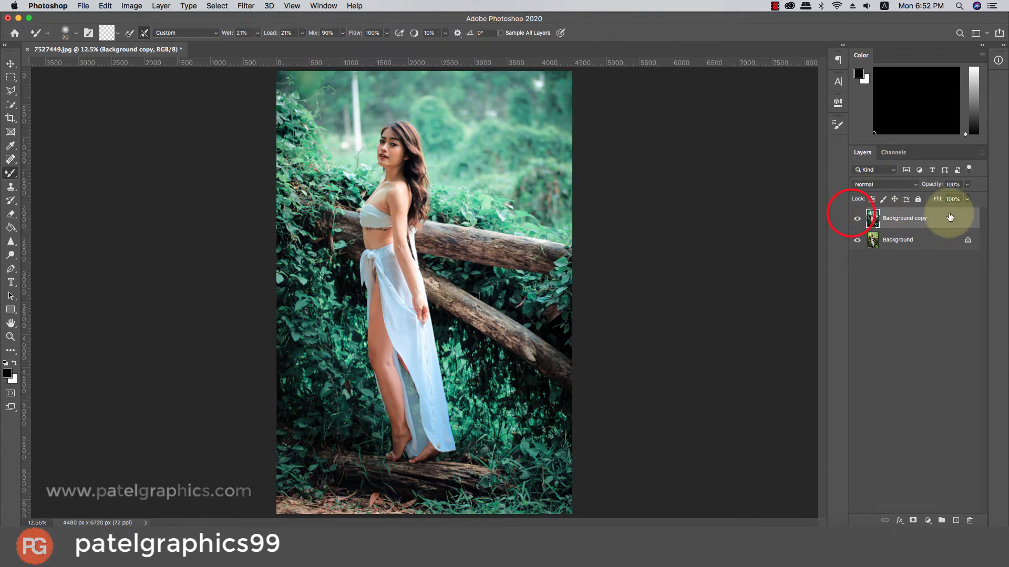
Add a Color Lookup adjustment layer above Background copy using the 2Strip.look 3D LUT.
click(927, 520)
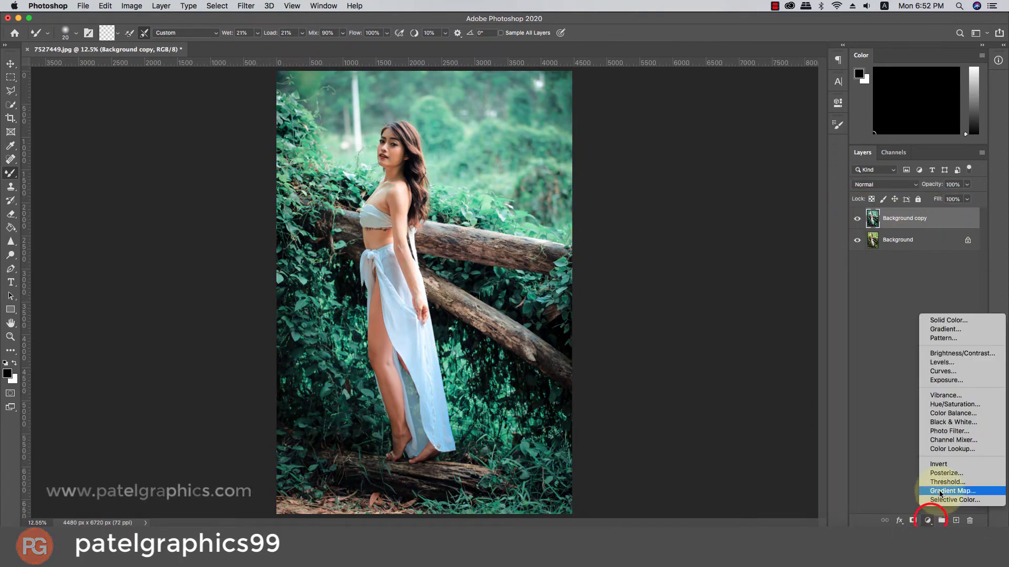
click(957, 449)
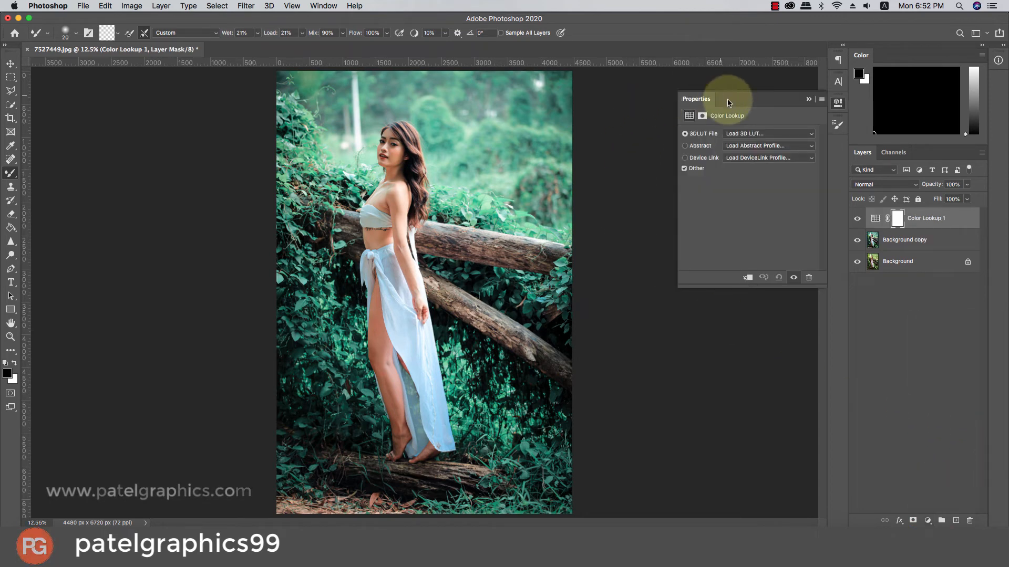
click(757, 133)
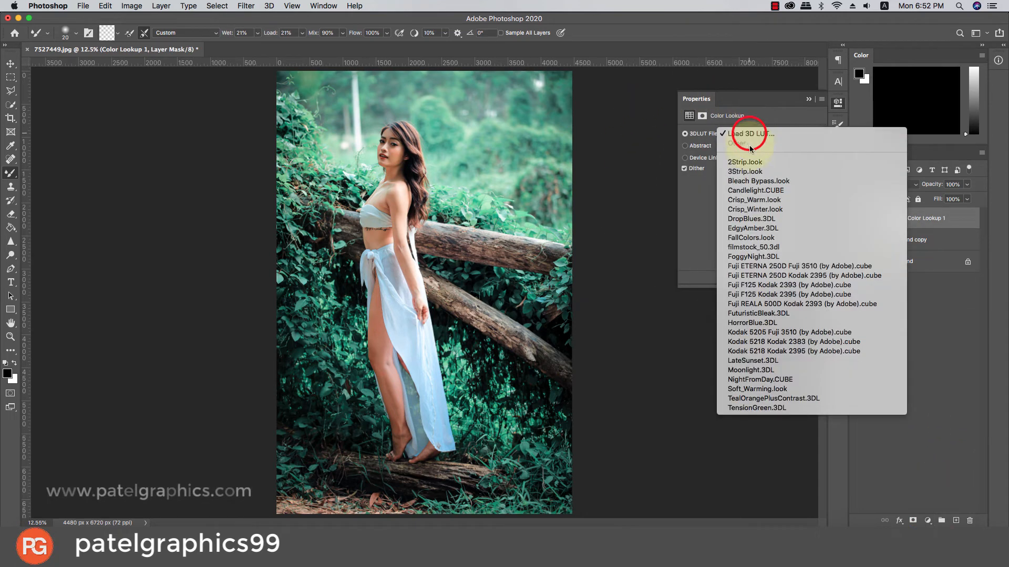
click(729, 163)
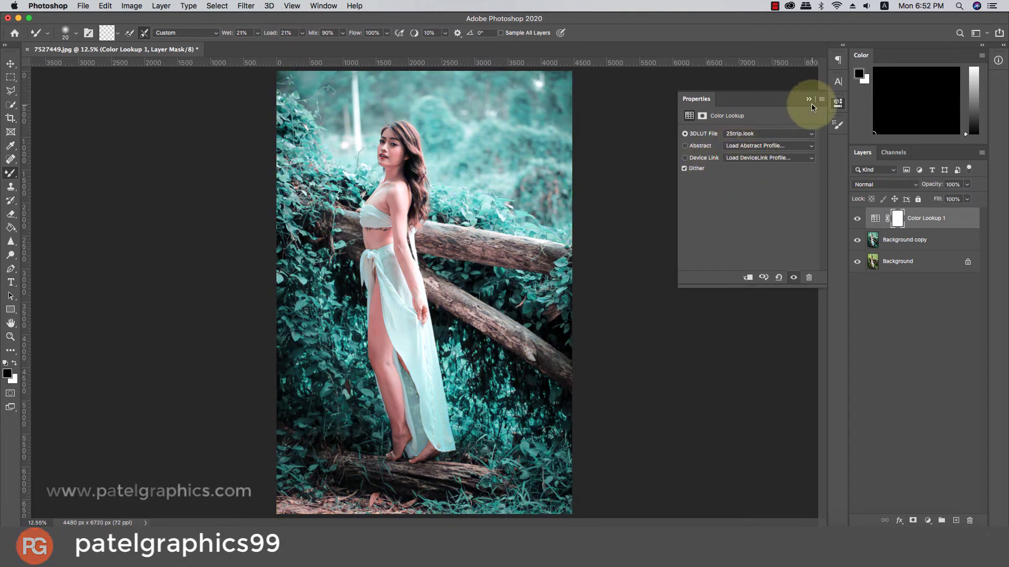
click(809, 99)
Reduce the opacity of the Color Lookup 1 layer to 43%.
click(966, 184)
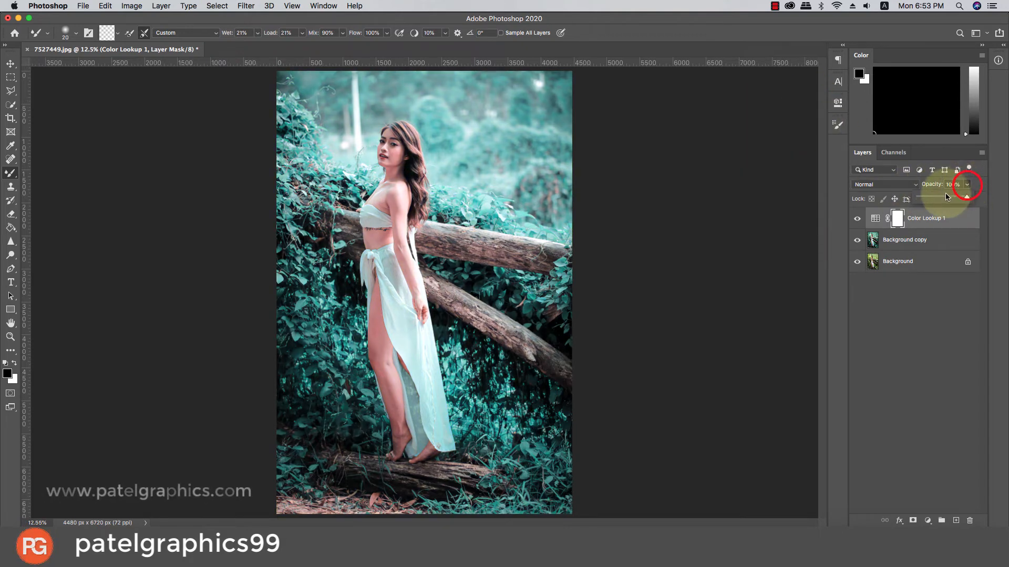
mouse_move(943, 199)
mouse_down()
mouse_move(890, 197)
mouse_move(940, 199)
mouse_up()
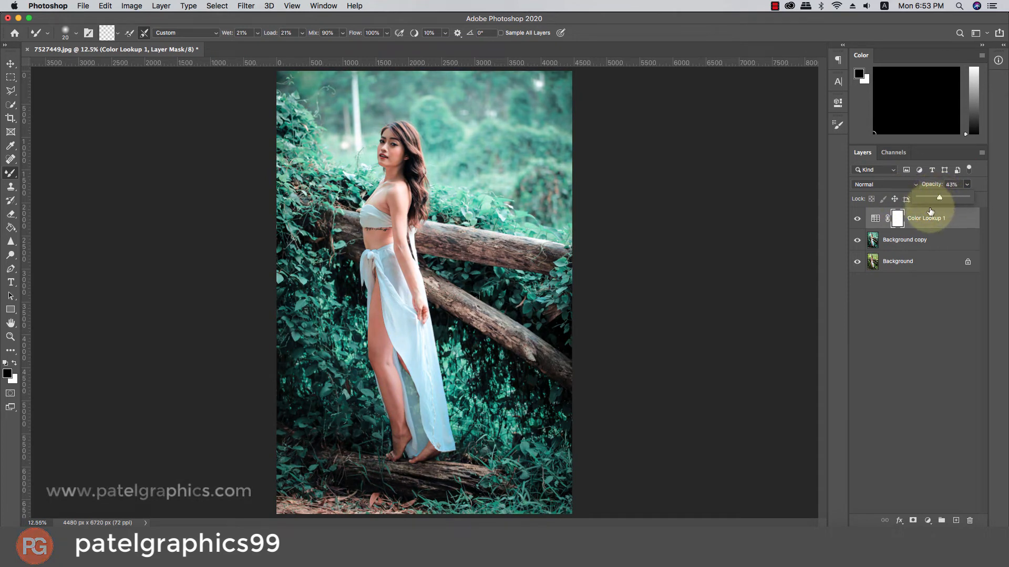
click(931, 222)
Add a second Color Lookup adjustment layer above the Color Lookup 1 layer.
click(955, 520)
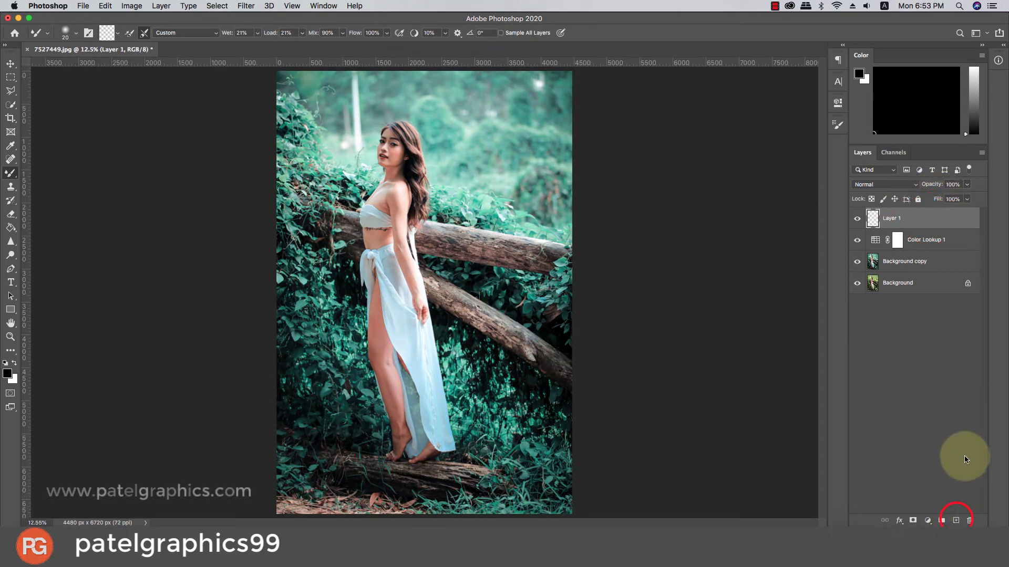
key(super+z)
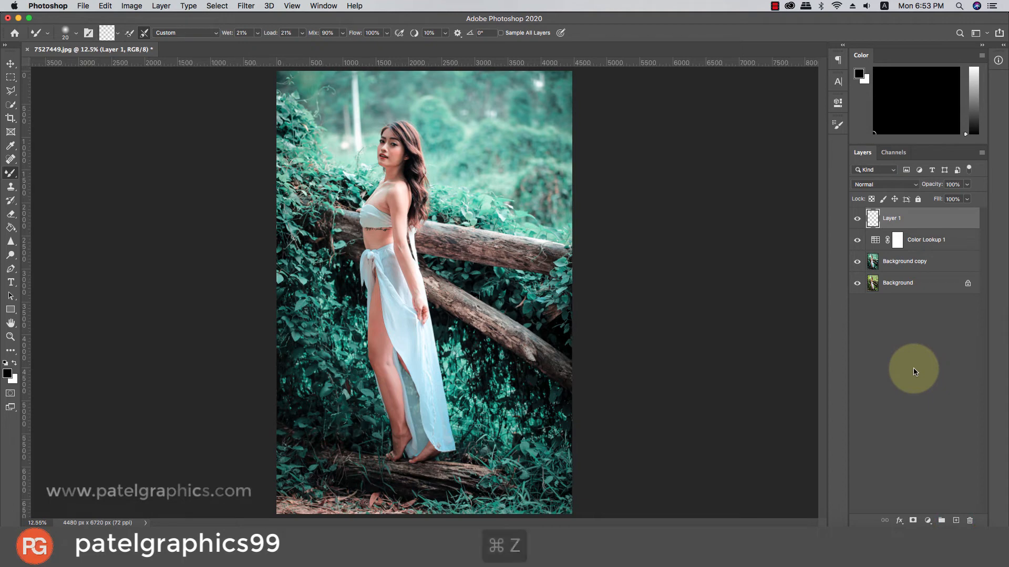
click(927, 520)
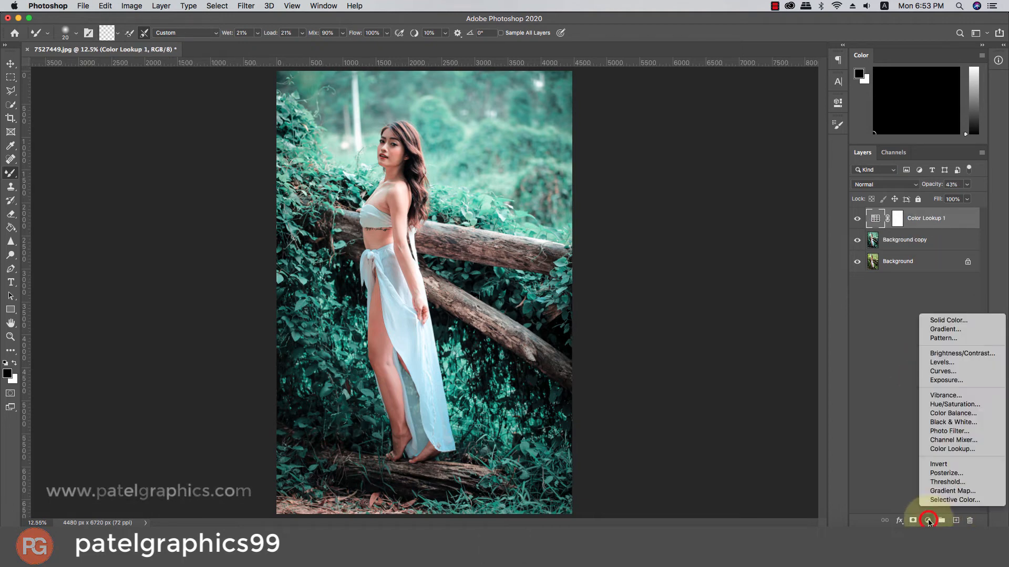
click(953, 448)
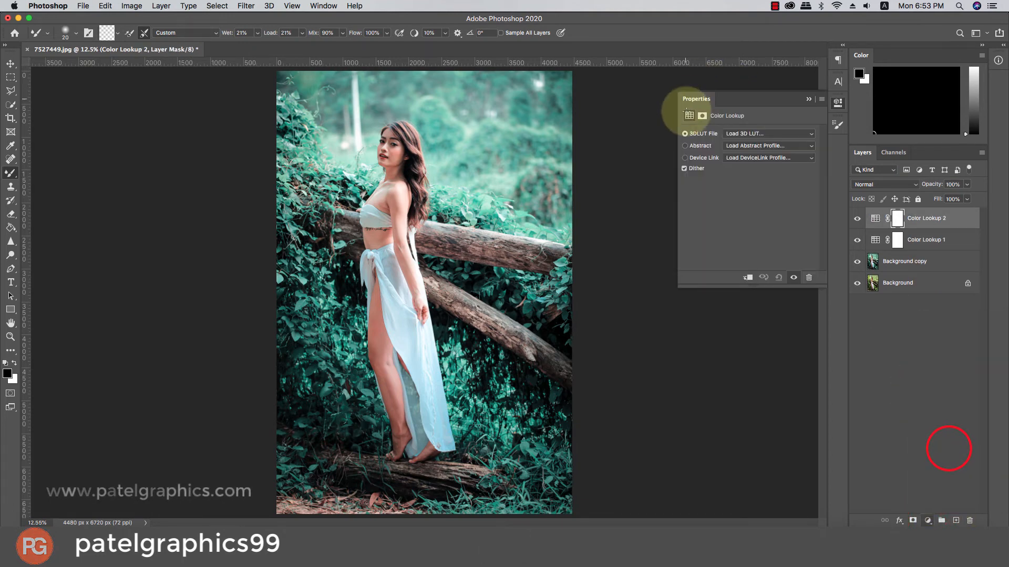
Try the Crisp_Winter.look, EdgyAmber.3DL and FallColors.look 3D LUTs on the Color Lookup 2 layer.
click(742, 136)
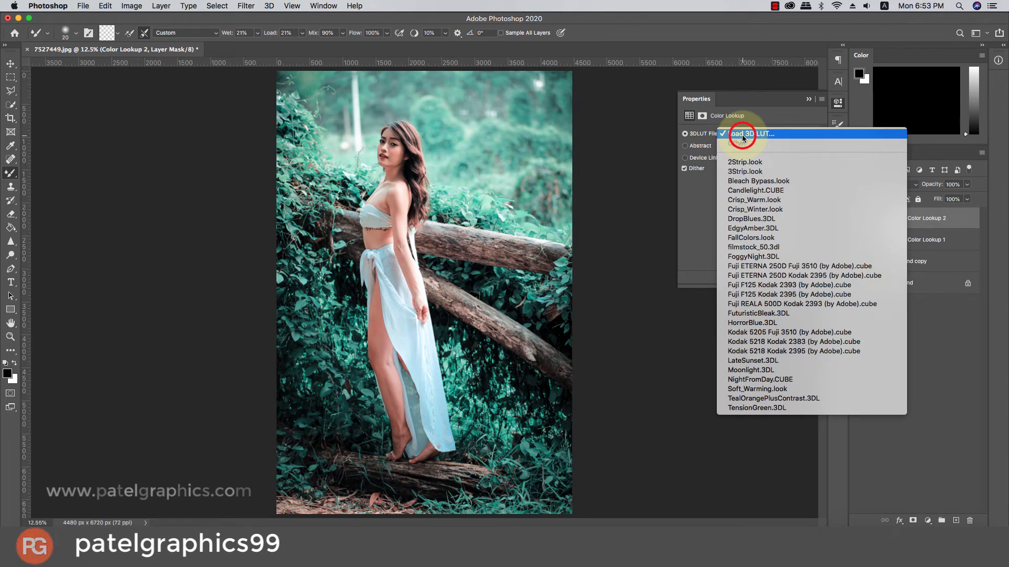
click(735, 210)
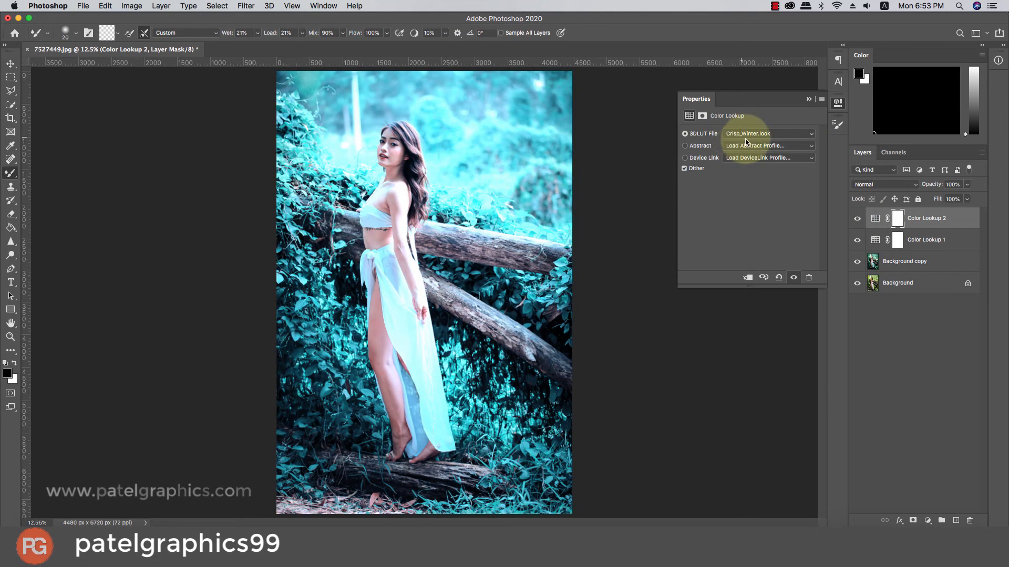
click(747, 136)
click(746, 152)
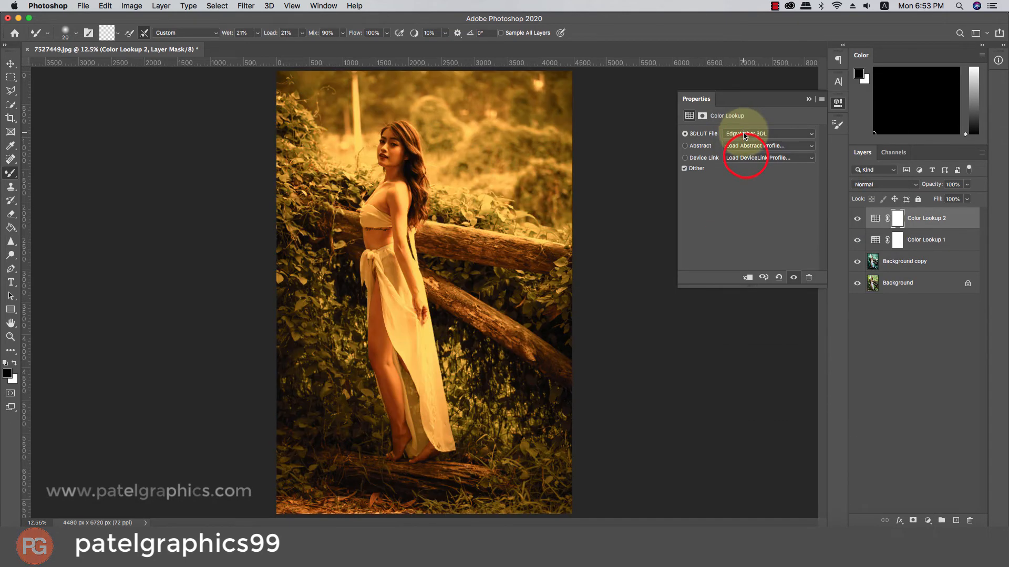
click(744, 136)
click(746, 142)
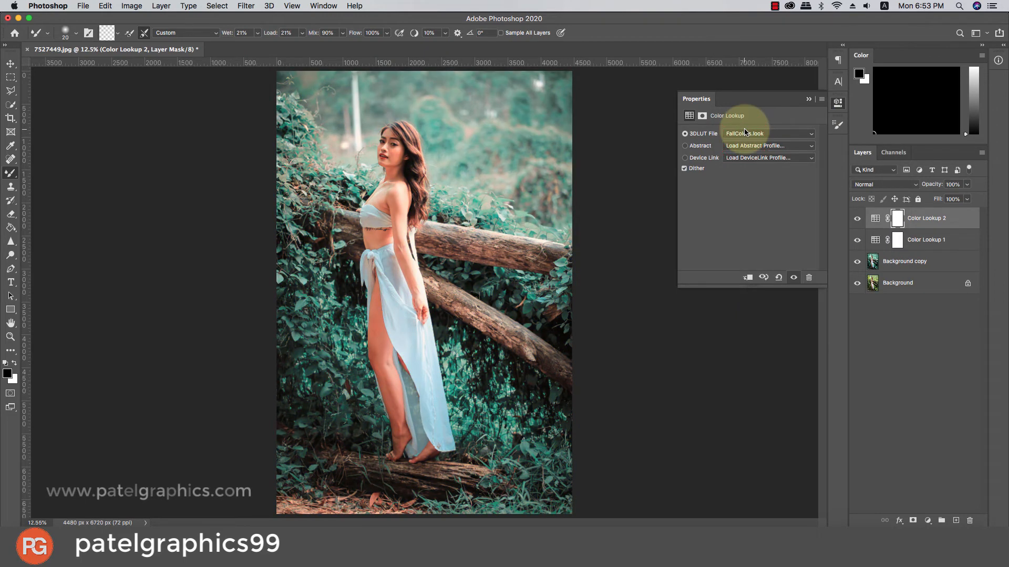
Apply the filmstock_50.3dl 3D LUT to Color Lookup 2 and reduce the layer's opacity to 22%.
click(745, 134)
click(745, 143)
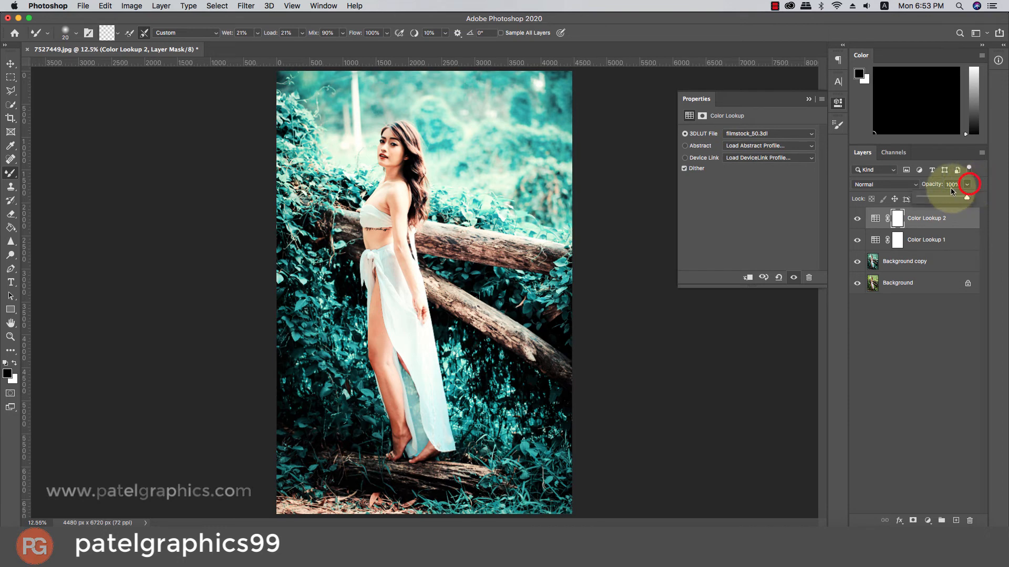
mouse_move(938, 199)
mouse_down()
mouse_move(895, 198)
mouse_move(930, 197)
mouse_up()
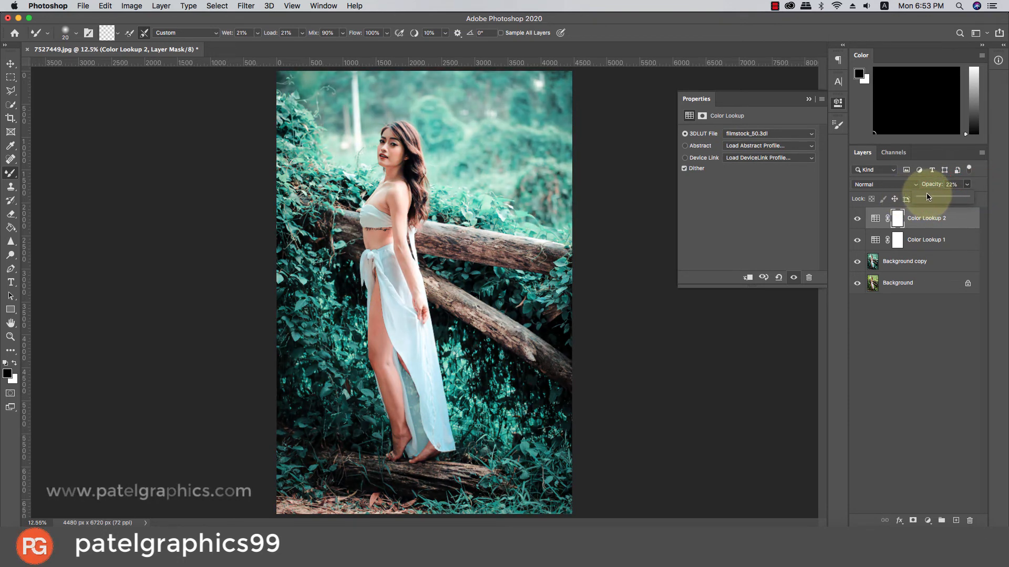
scroll(492, 229, down, 5)
scroll(493, 229, up, 2)
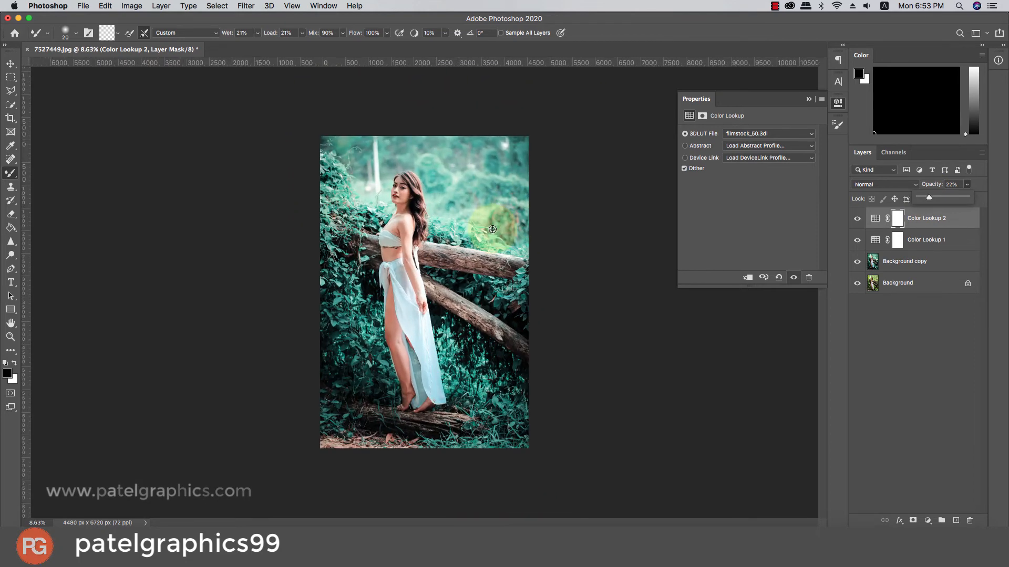
Try the FoggyNight.3DL and Fuji ETERNA 250D Fuji 3510 LUTs on Color Lookup 2, and return to filmstock_50.3dl.
click(735, 133)
click(738, 135)
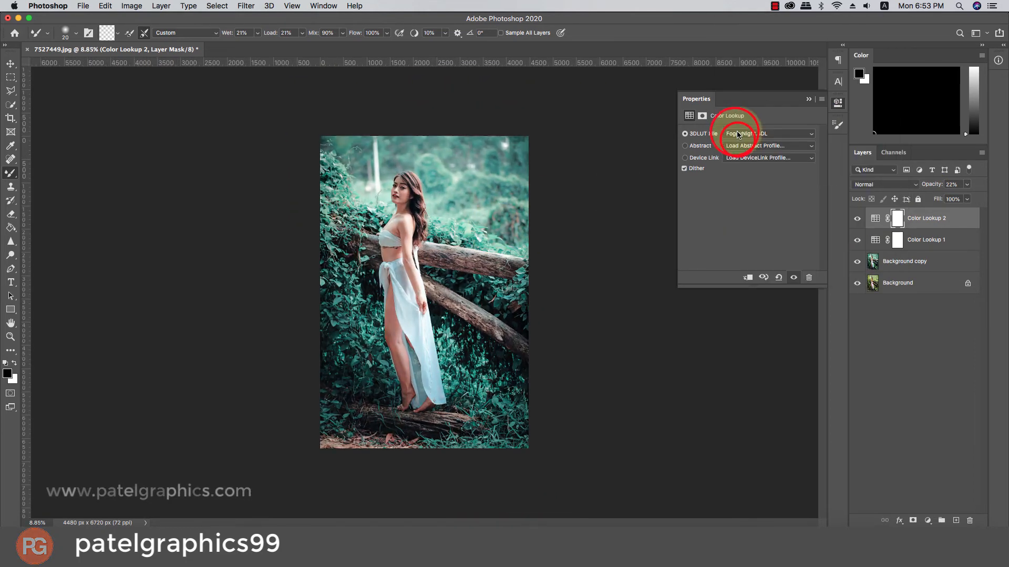
click(738, 134)
click(739, 143)
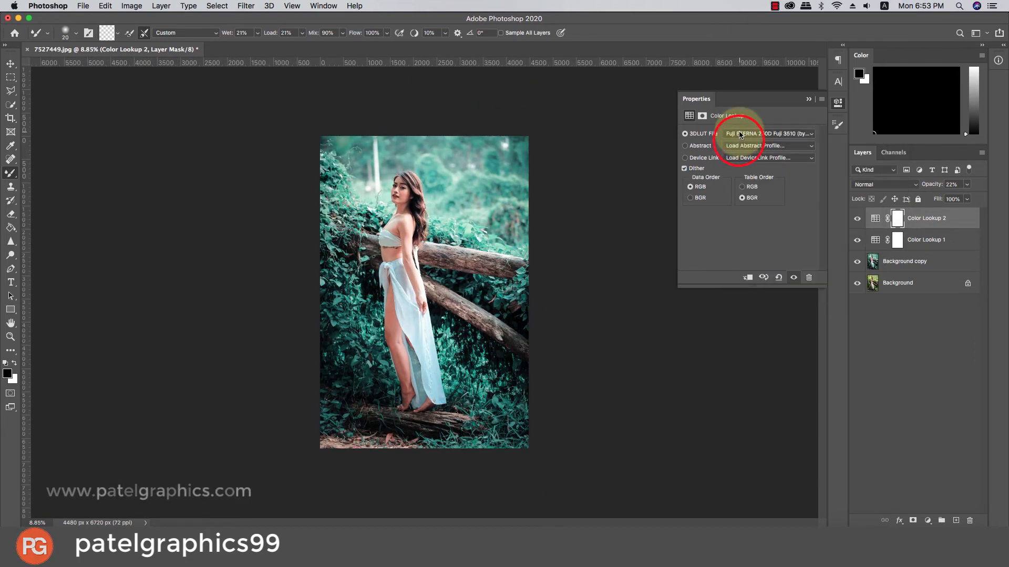
click(857, 221)
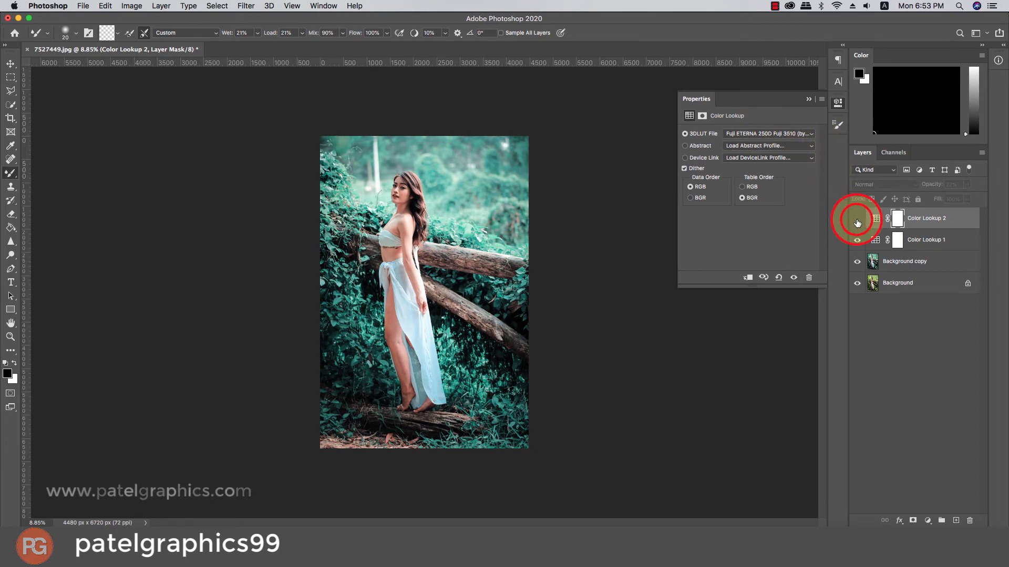
click(738, 133)
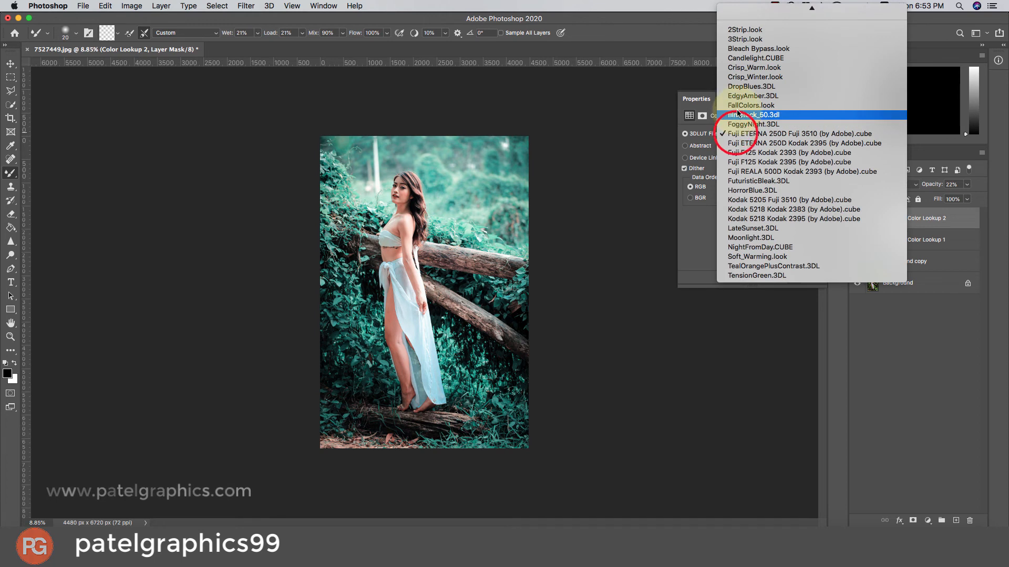
click(737, 114)
Compare the portrait with and without the Color Lookup 2 layer by toggling its visibility.
click(866, 219)
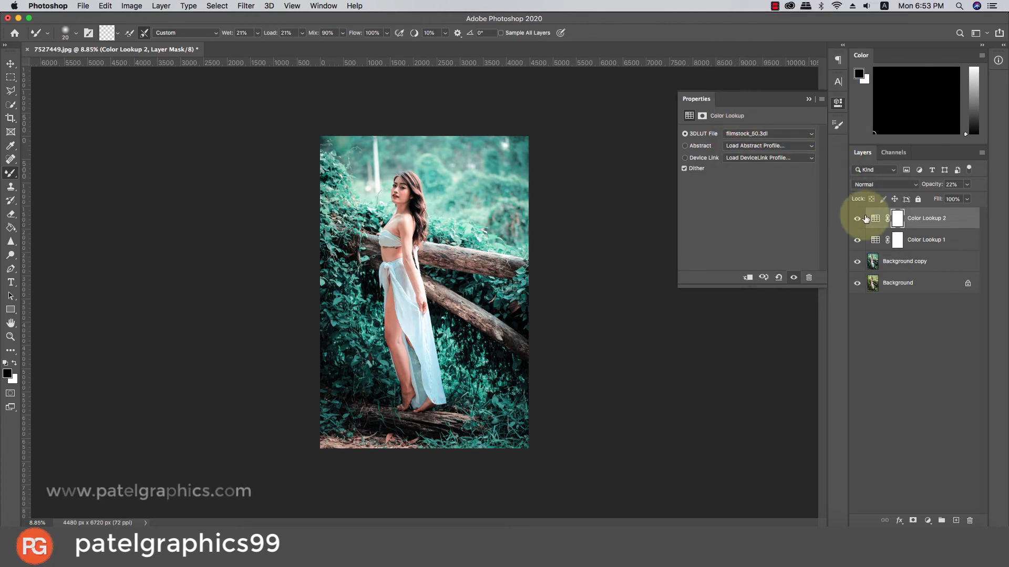
click(863, 219)
click(863, 219)
click(863, 218)
click(863, 219)
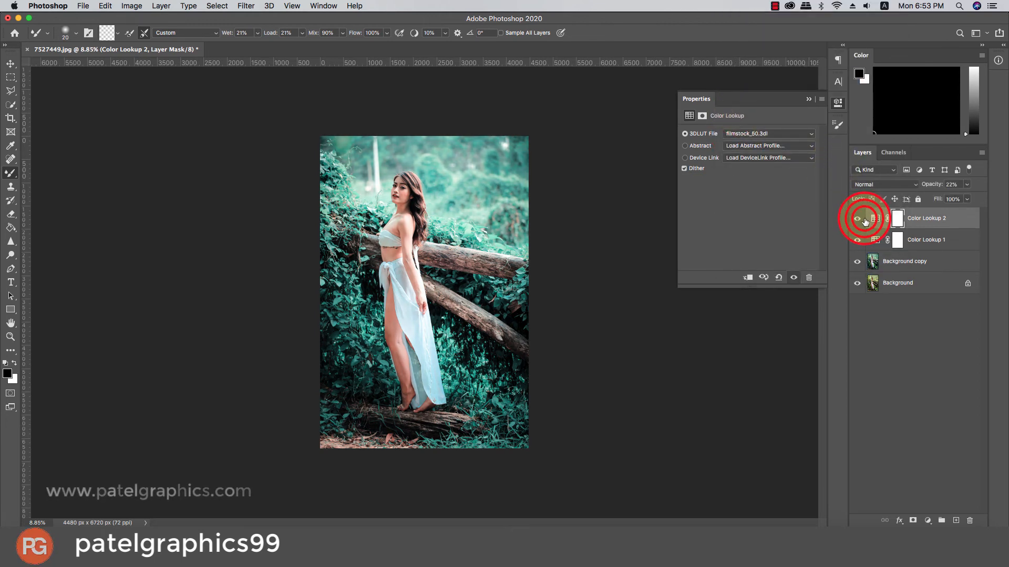
click(809, 98)
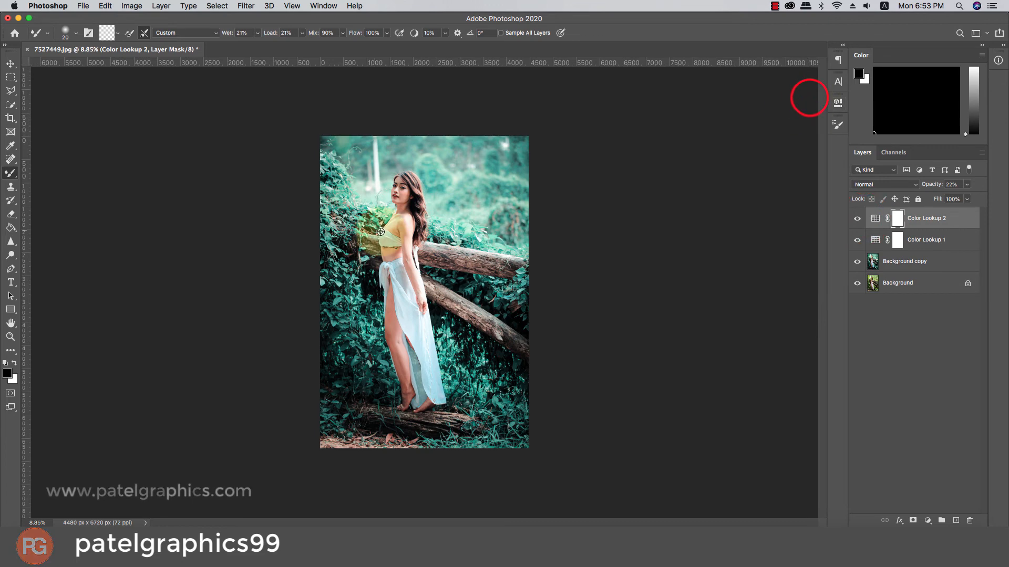
Group the Color Lookup 2, Color Lookup 1 and Background copy layers.
key(super+equal)
scroll(381, 232, up, 6)
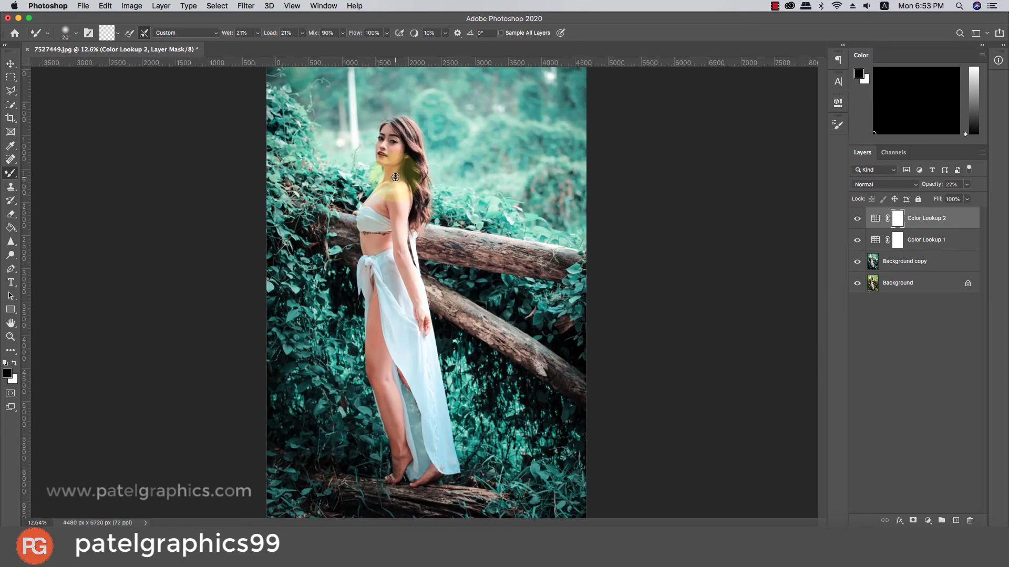
scroll(398, 170, up, 5)
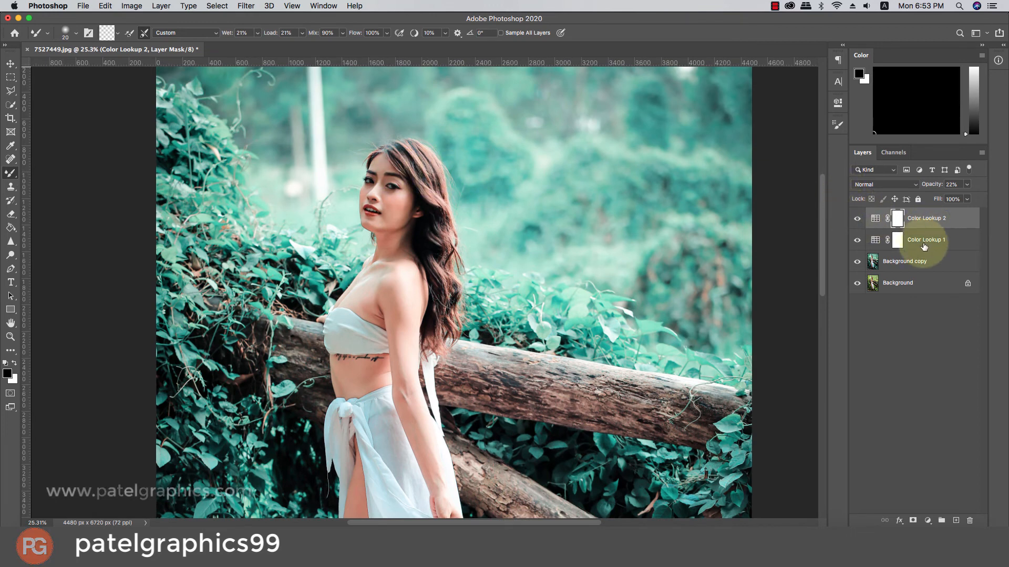
shift+click(920, 259)
key(super+g)
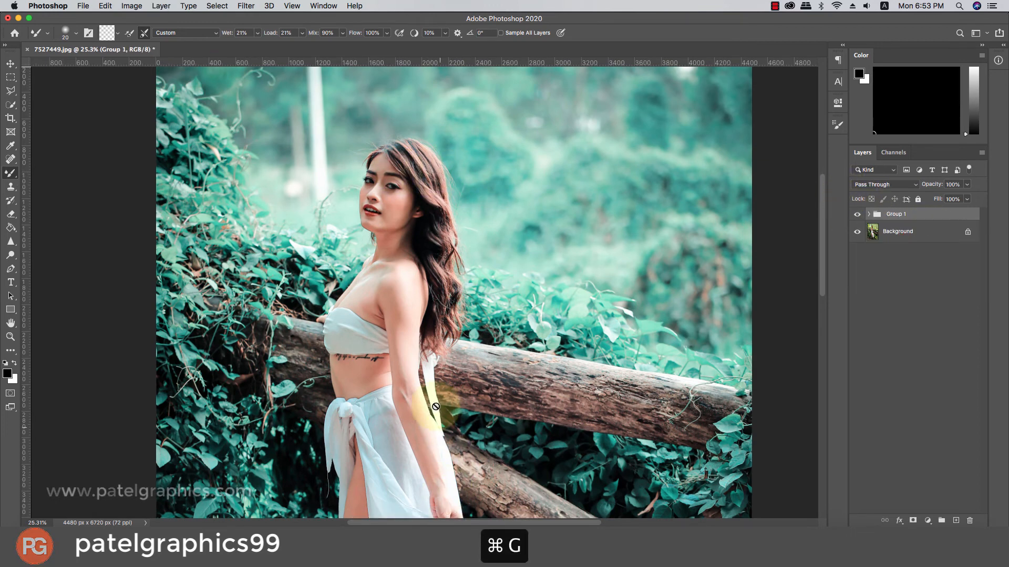
Compare the finished edit with the original, close up and at full view, by toggling the layer group's visibility.
drag(491, 350, 461, 345)
key(super+r)
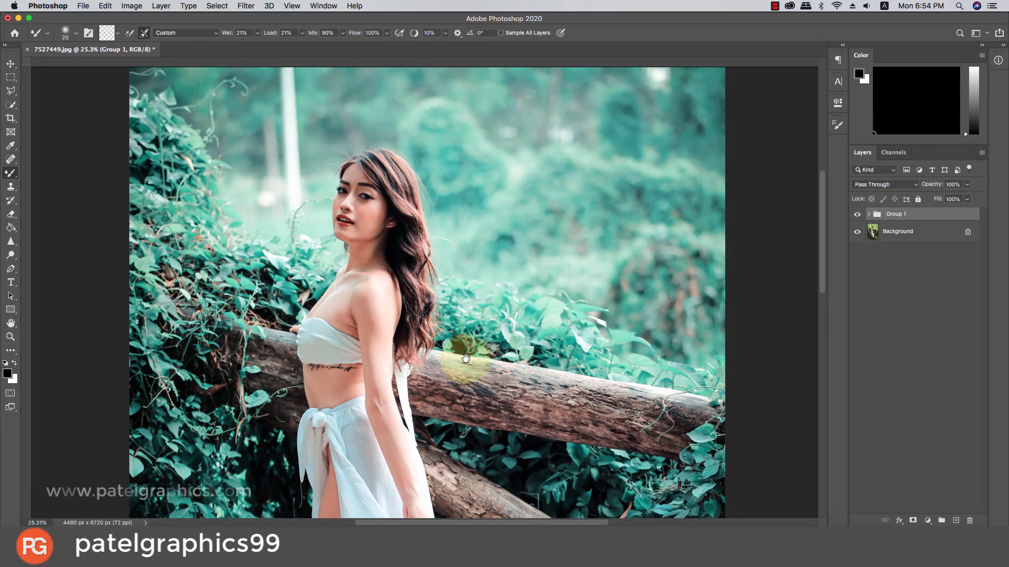
click(858, 215)
click(858, 215)
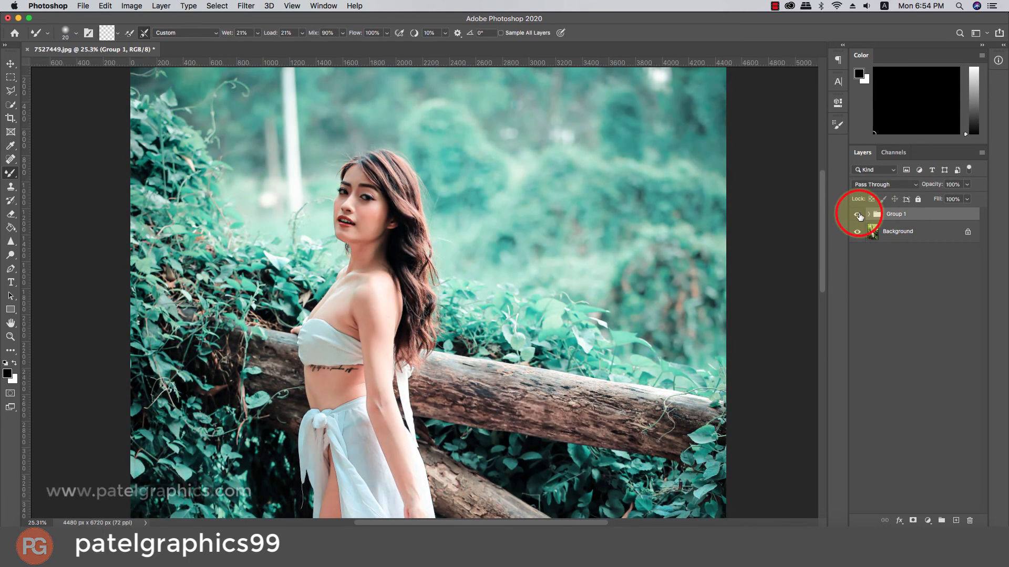
click(858, 214)
click(858, 215)
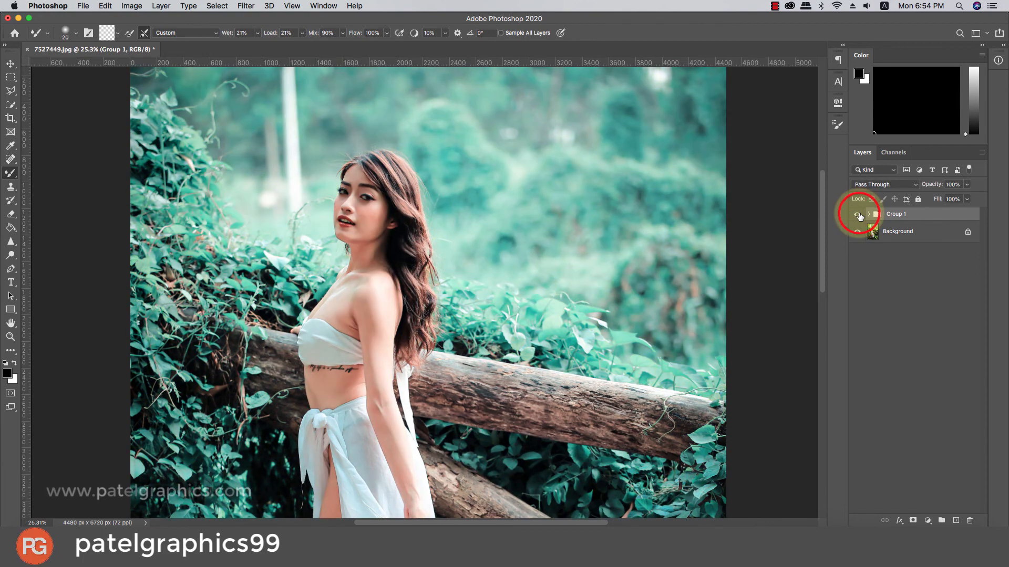
scroll(702, 237, down, 10)
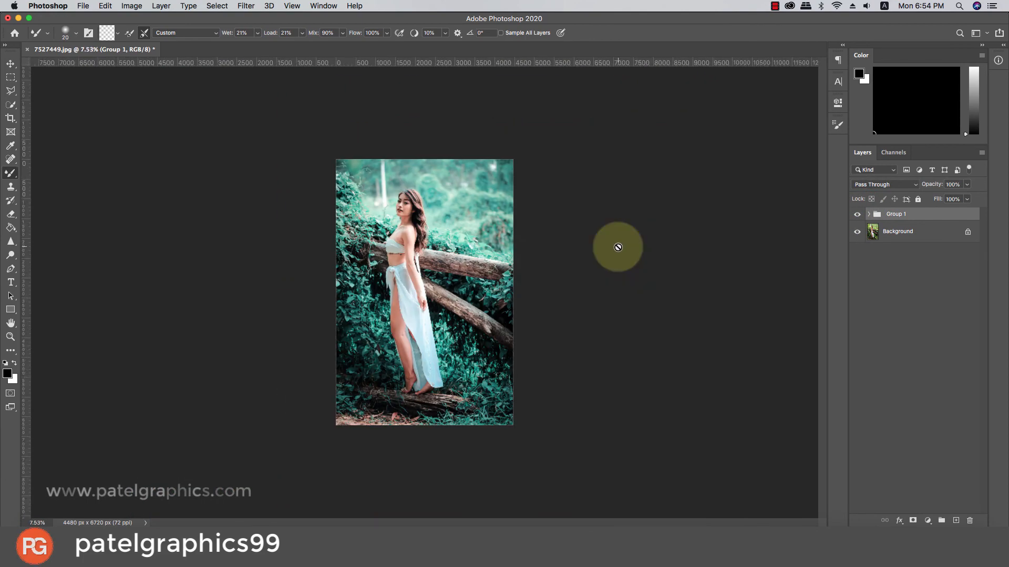
scroll(564, 250, up, 3)
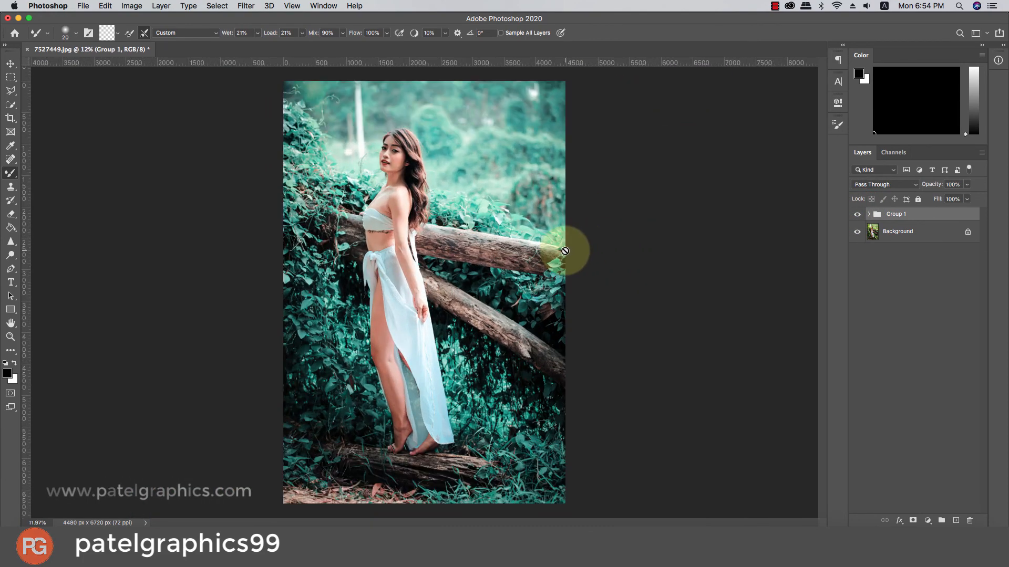
click(858, 215)
click(857, 214)
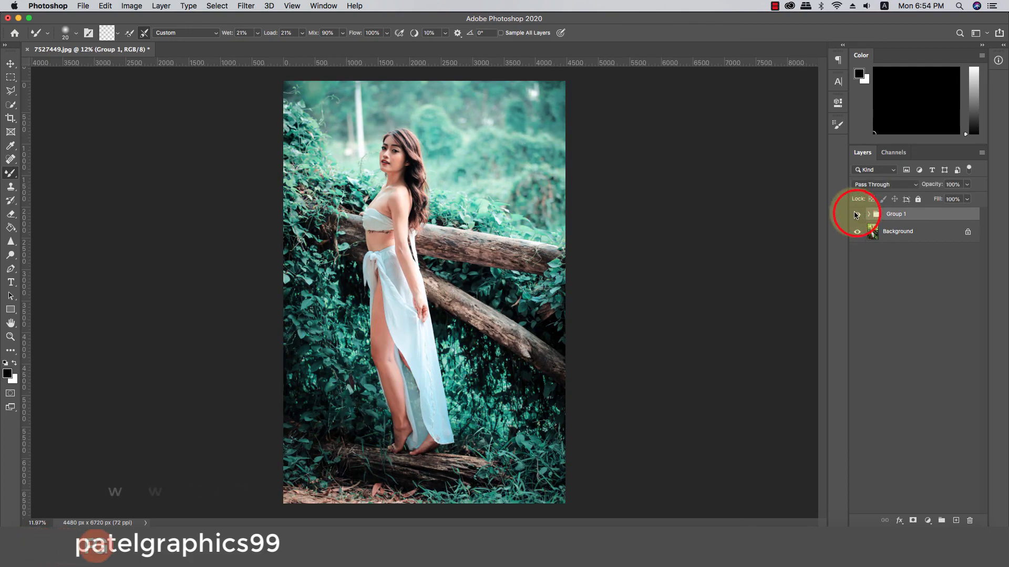